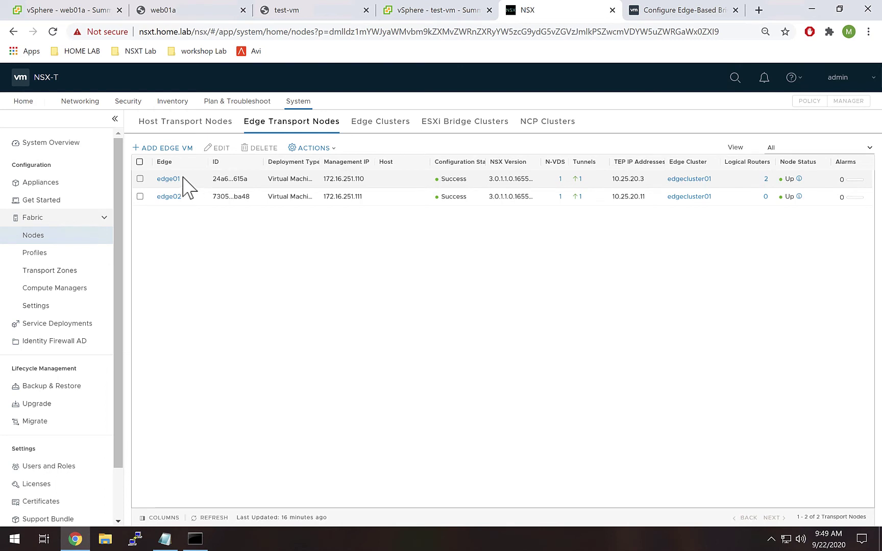
Review the NSX edge clusters, switch to the vSphere Client and inspect the edge01 and edge02 summaries, including edge01's network adapters 1 and 2.
left_click(393, 131)
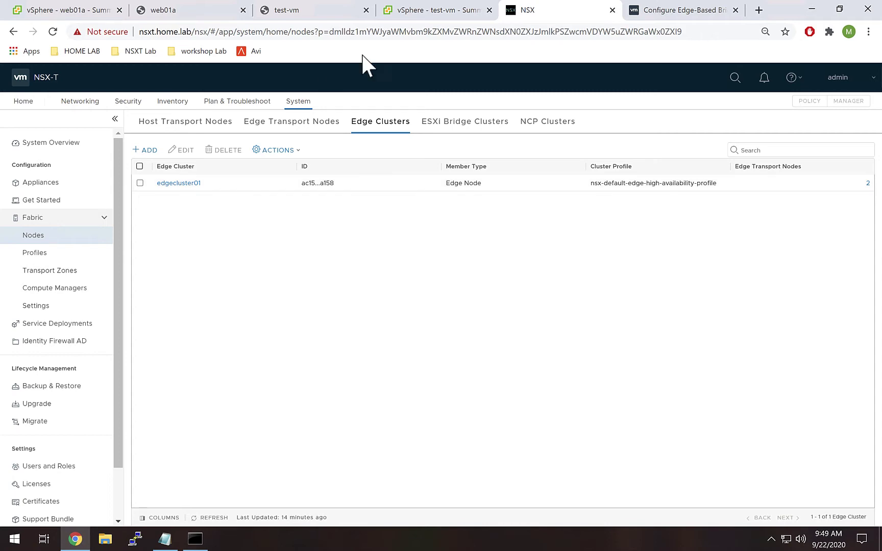
left_click(435, 15)
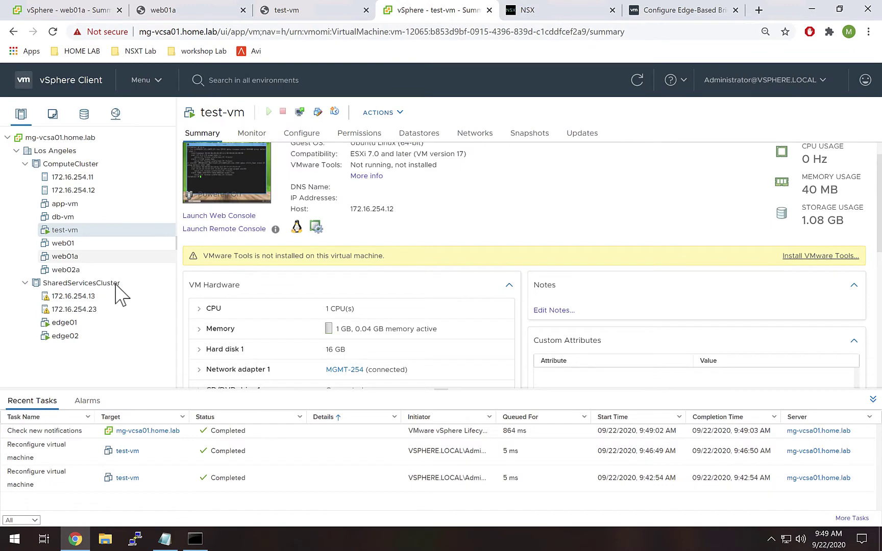
left_click(104, 323)
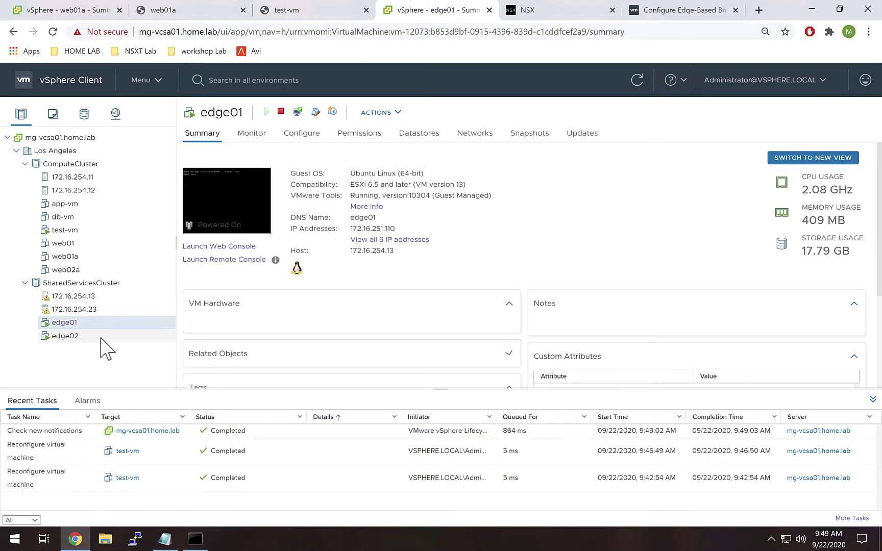
left_click(101, 336)
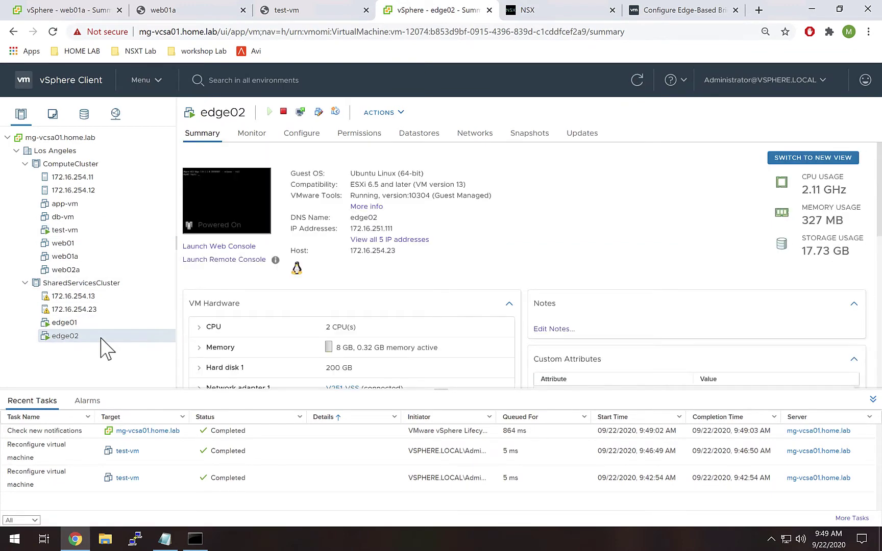
left_click(101, 324)
scroll(384, 258, "down", 2)
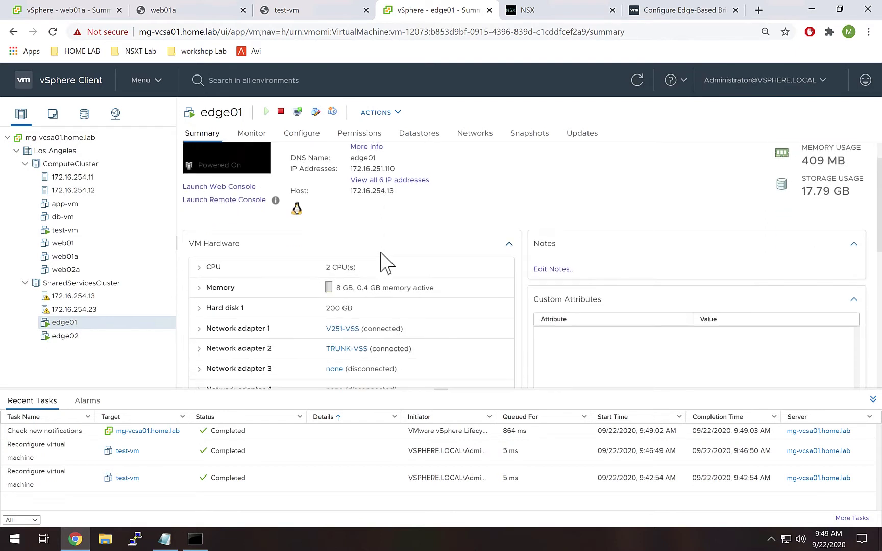
left_click_drag(401, 293, 368, 293)
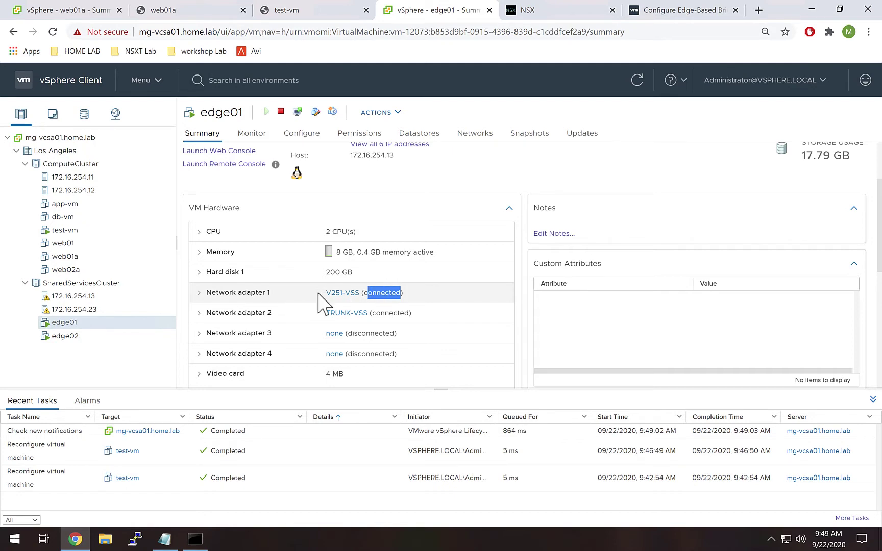
left_click_drag(399, 312, 377, 313)
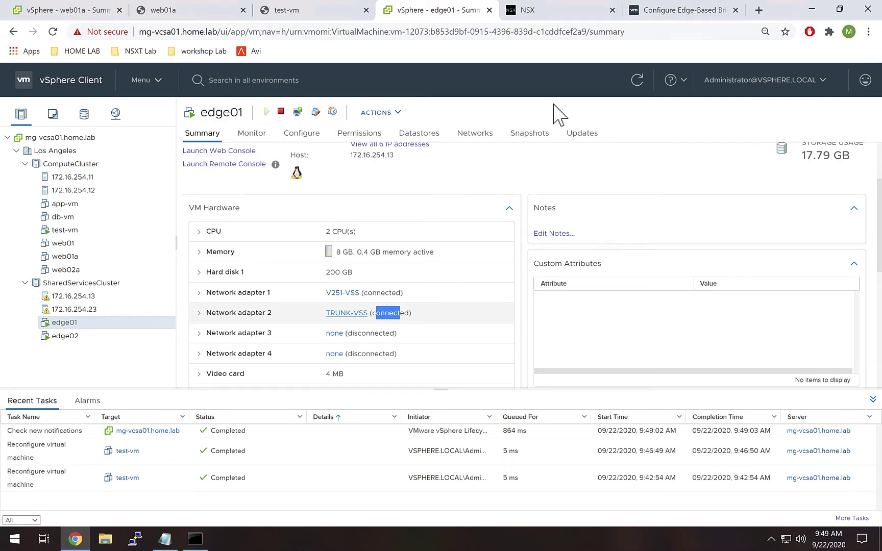
Switch to the VMware Docs page on edge-based bridging and read the promiscuous mode, MAC learning and sink port options.
left_click(668, 16)
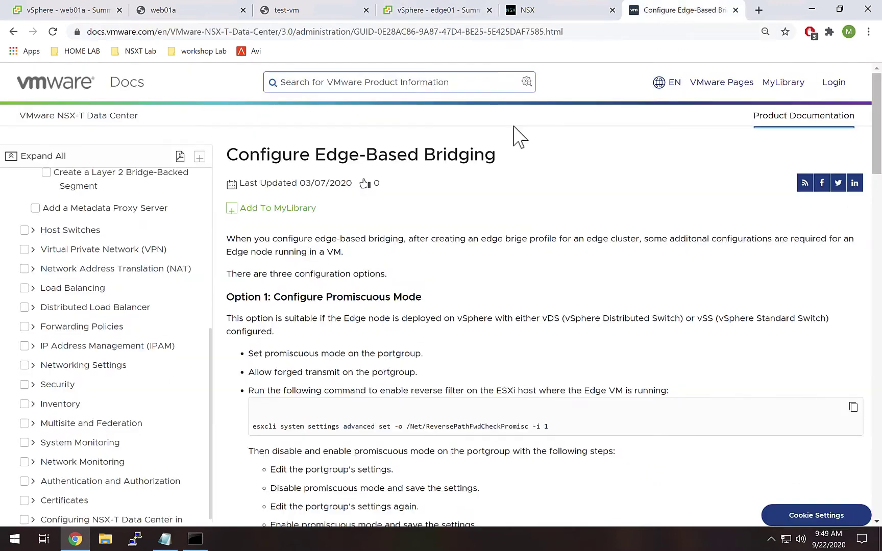
scroll(336, 295, "down", 2)
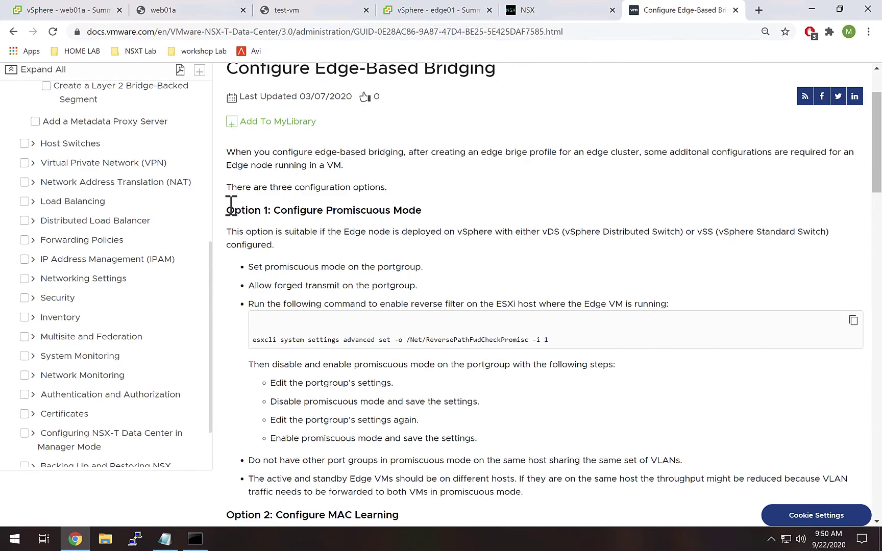
left_click_drag(227, 210, 401, 210)
scroll(402, 210, "down", 4)
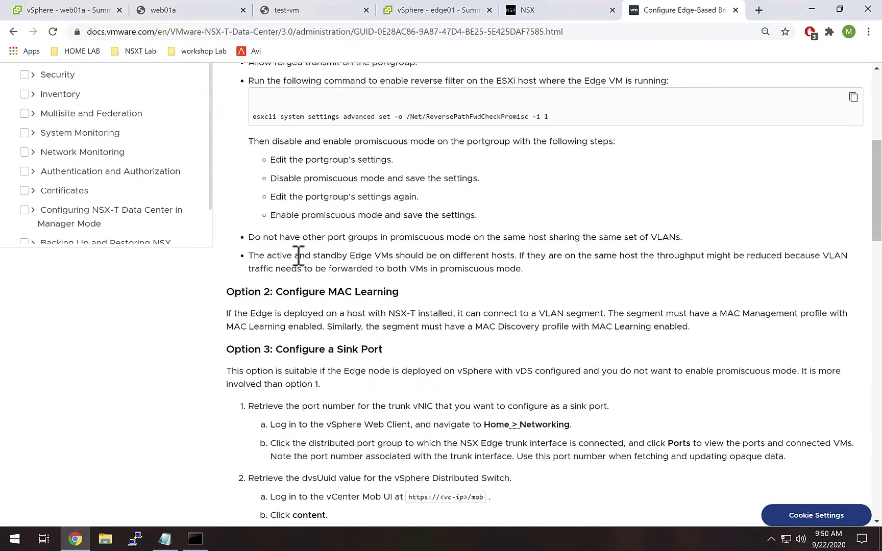
left_click_drag(282, 292, 389, 291)
left_click_drag(282, 349, 364, 349)
left_click(364, 349)
scroll(364, 349, "up", 6)
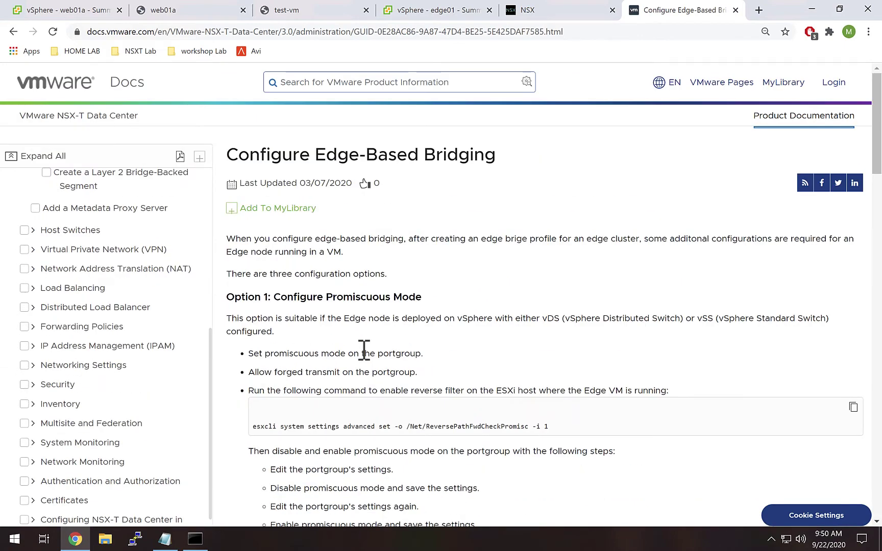
In the vSphere Client, inspect the promiscuous mode and forged transmits settings of the TRUNK-VSS port group on host 172.16.254.13.
left_click(459, 14)
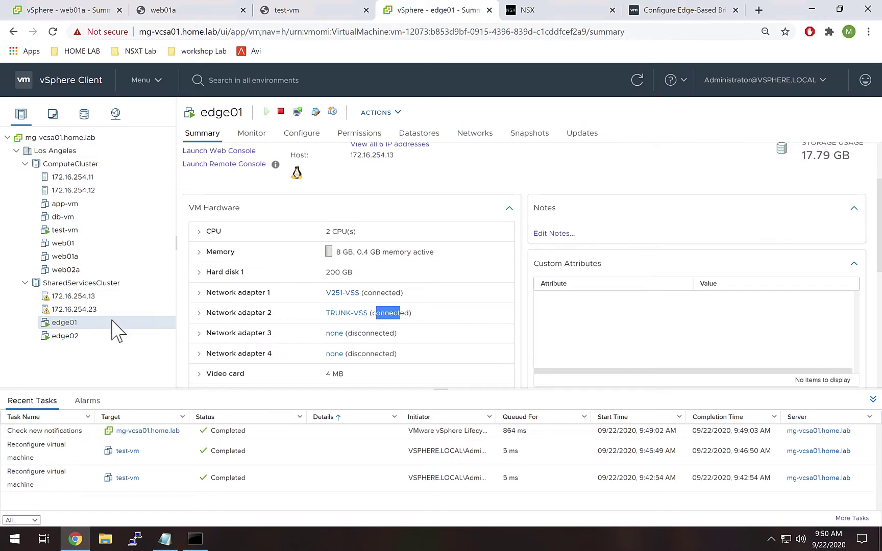
left_click(101, 298)
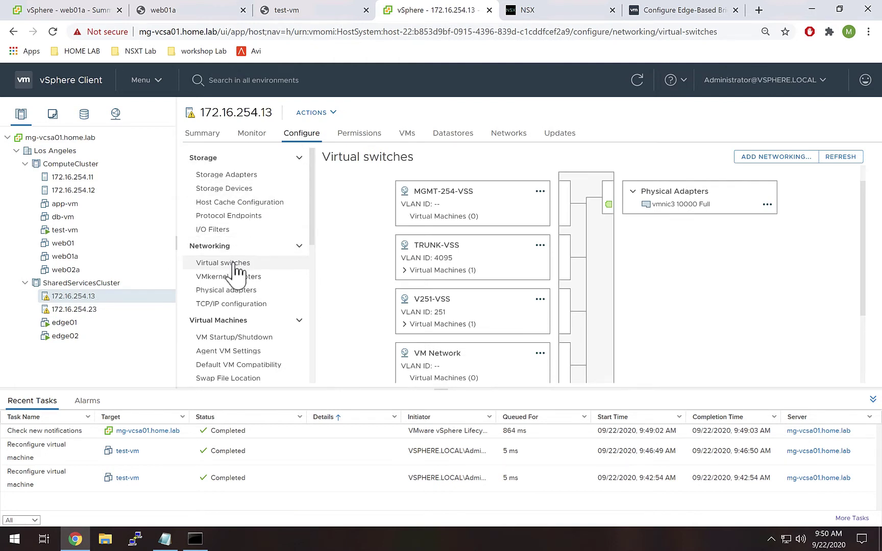
left_click(540, 246)
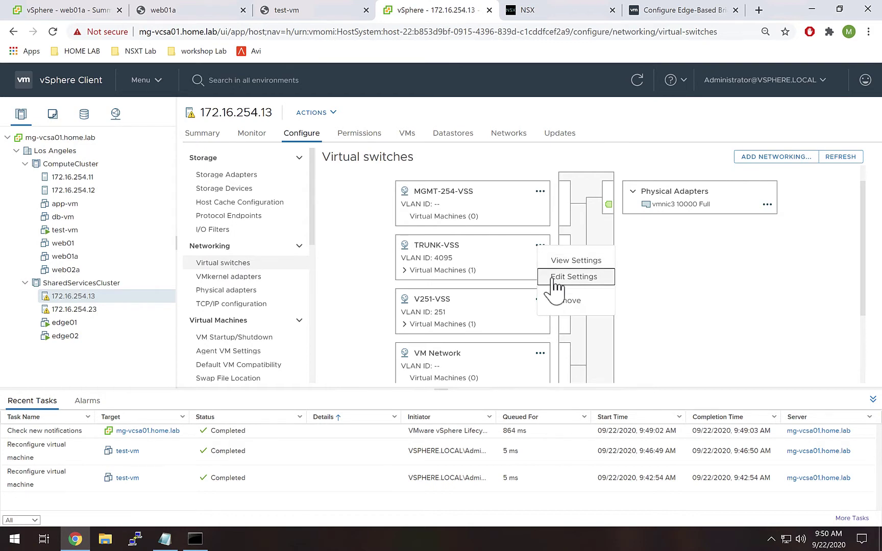
left_click(553, 279)
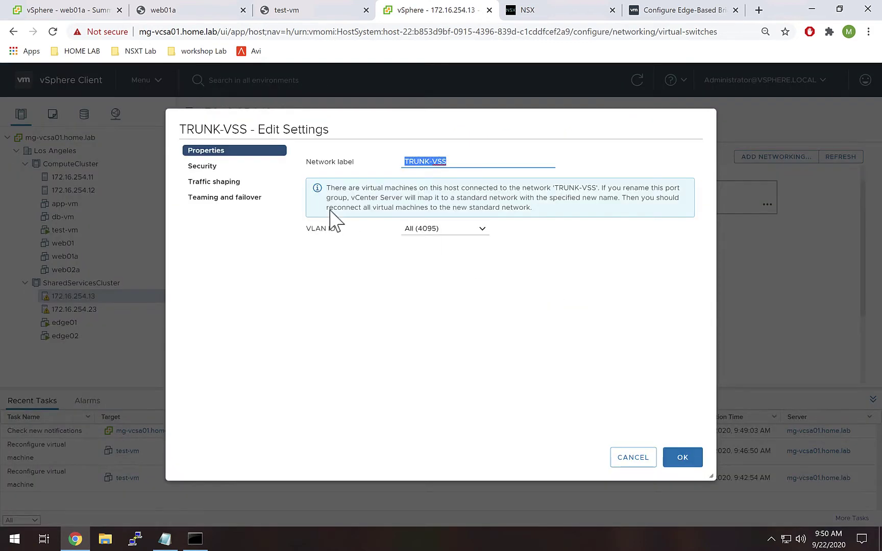
left_click(250, 167)
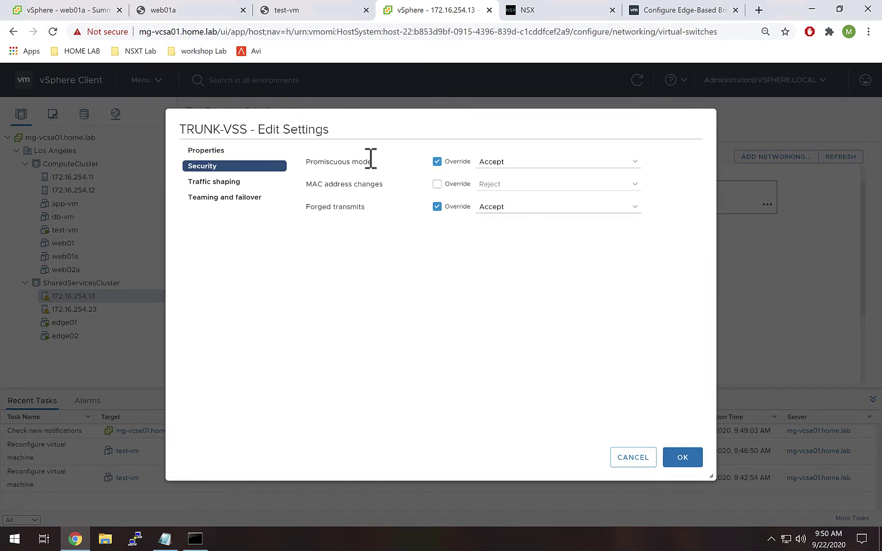
left_click_drag(310, 162, 385, 179)
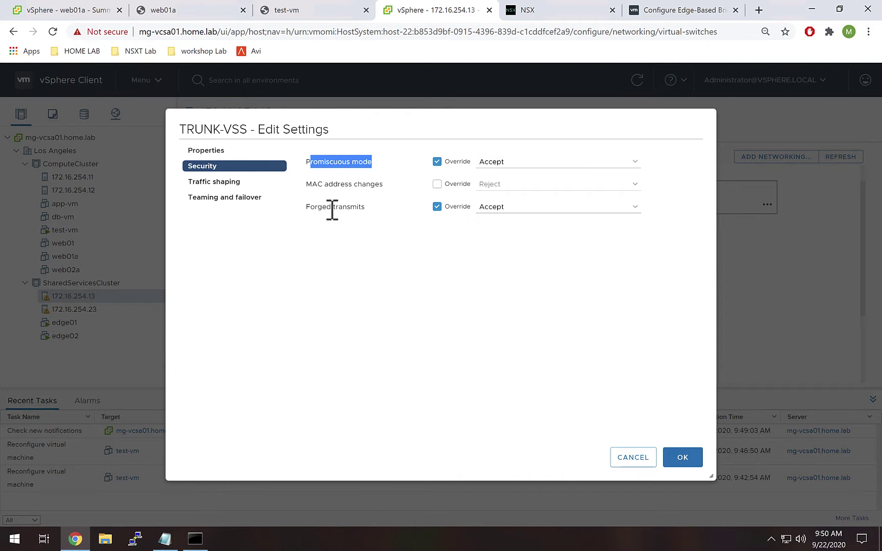
left_click_drag(315, 210, 372, 214)
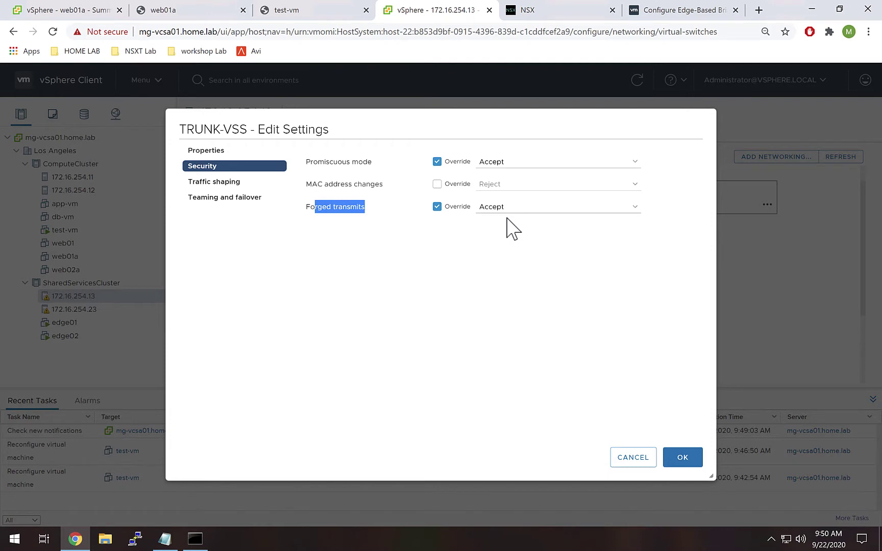
left_click(624, 462)
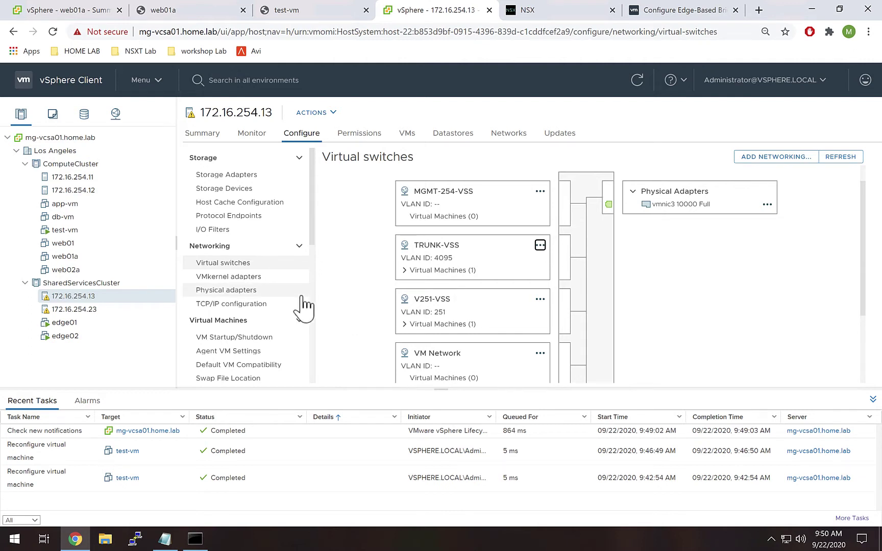
View the test-vm summary, then check web01a's network adapter 1 port group and IP address in the vcenter01.home.lab vSphere Client.
left_click(201, 134)
left_click(91, 230)
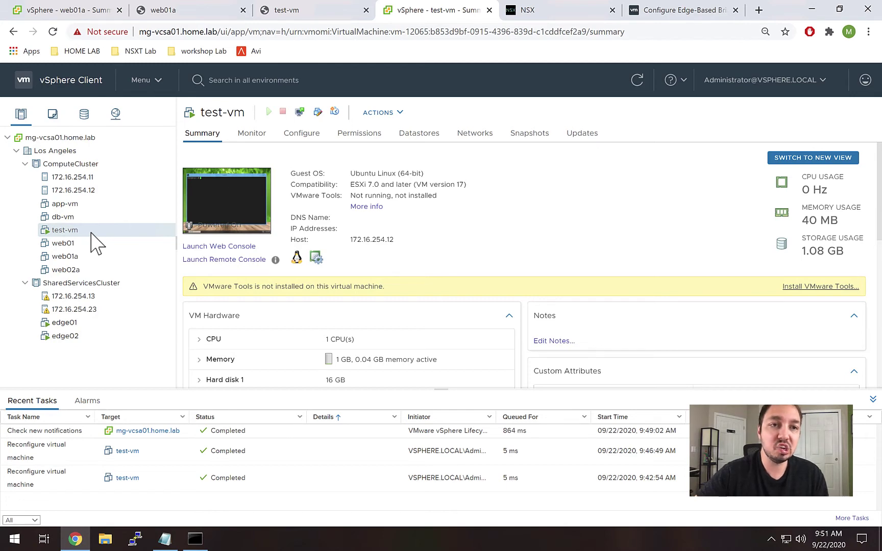
left_click(72, 14)
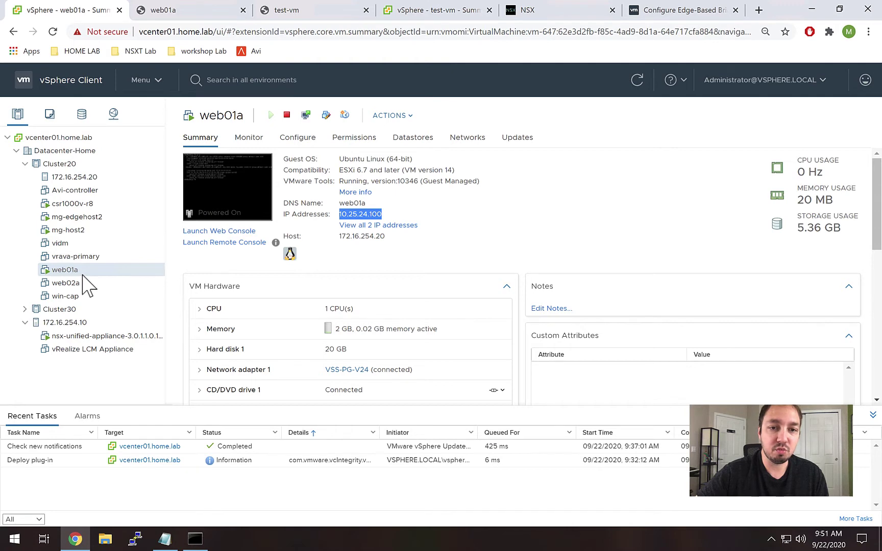
left_click(403, 374)
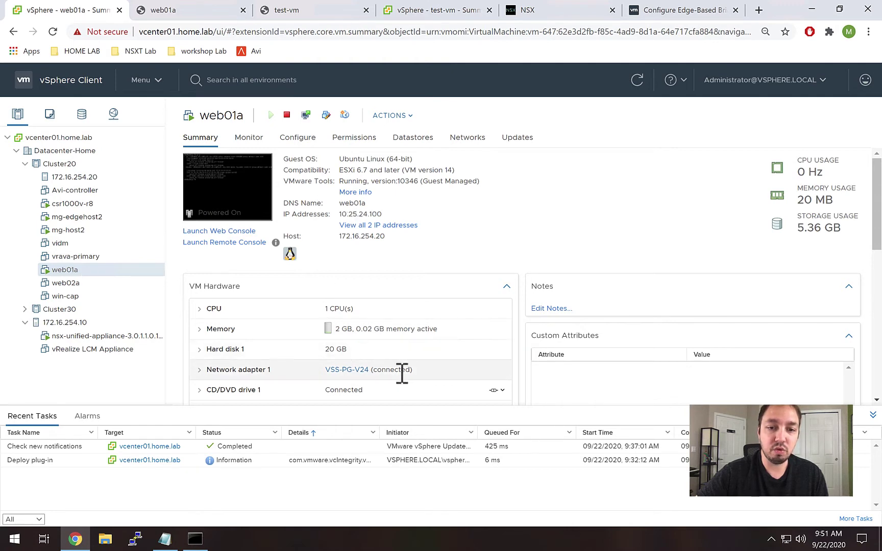
left_click_drag(403, 374, 341, 375)
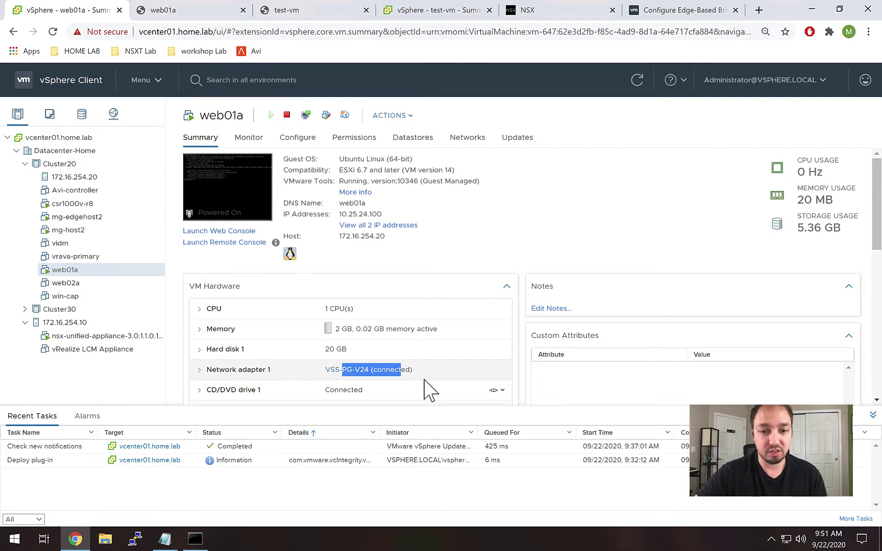
left_click(407, 371)
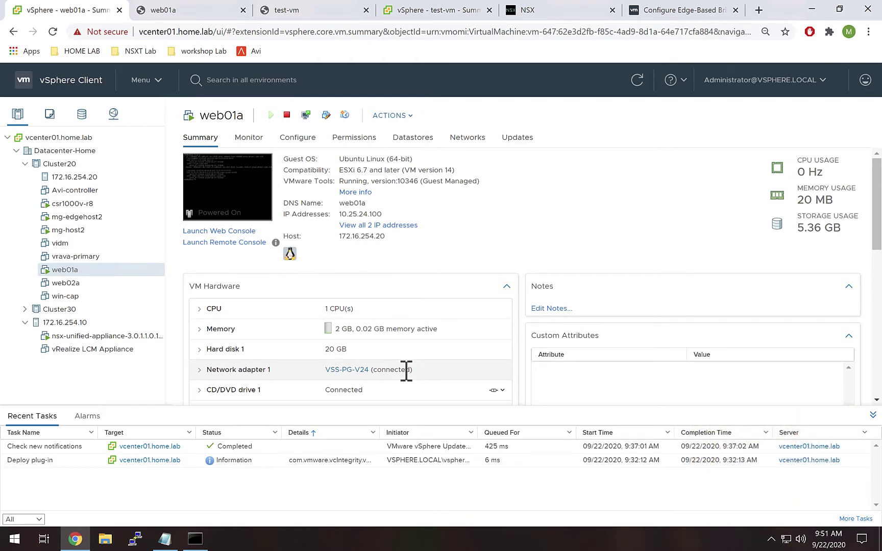
left_click_drag(383, 214, 338, 214)
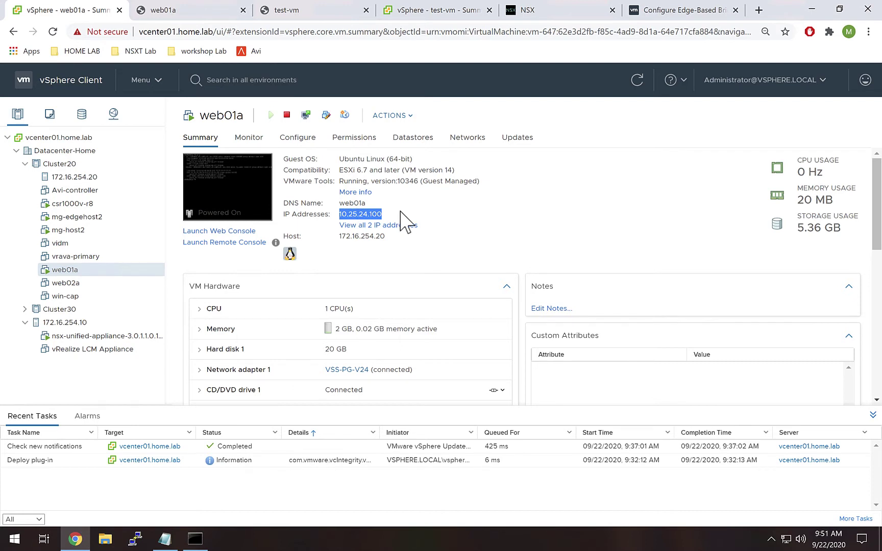
In the web01a console, ping the gateway 10.25.24.1 and stop the ping after a few replies.
left_click(179, 13)
type("ping 10.25.")
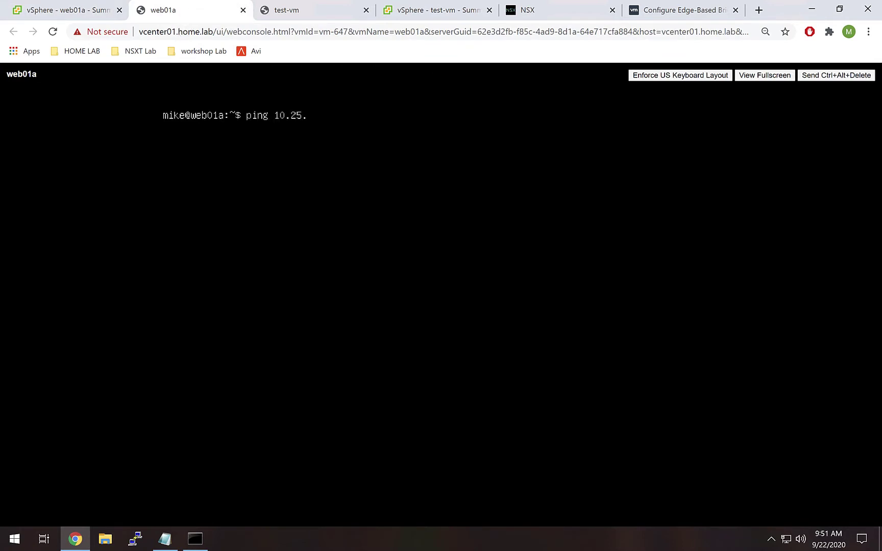
type("24.1")
key("Return")
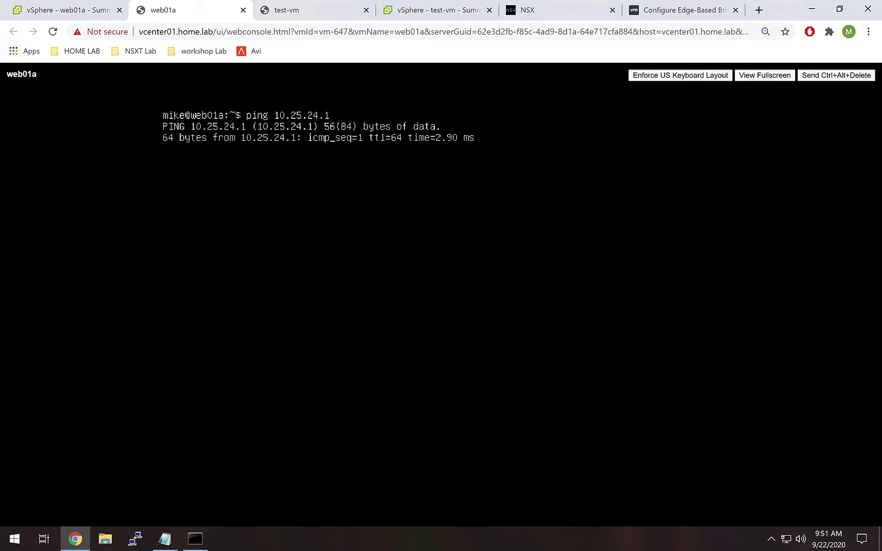
key("ctrl+c")
Start a continuous ping from web01a to 10.25.24.15.
key("Up")
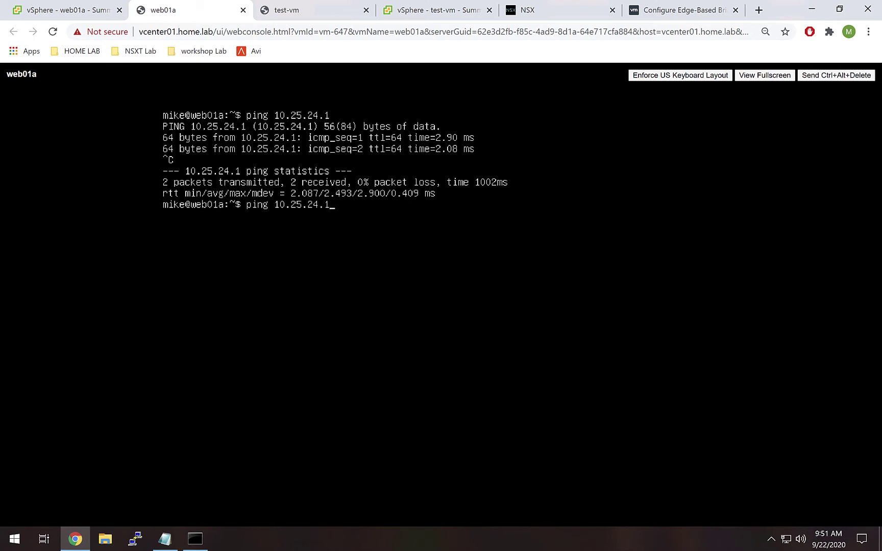
type("5")
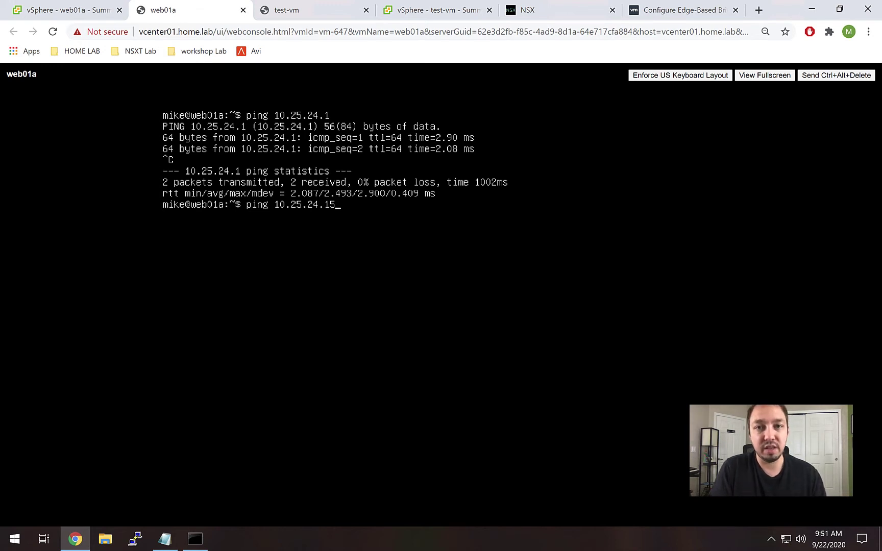
key("Return")
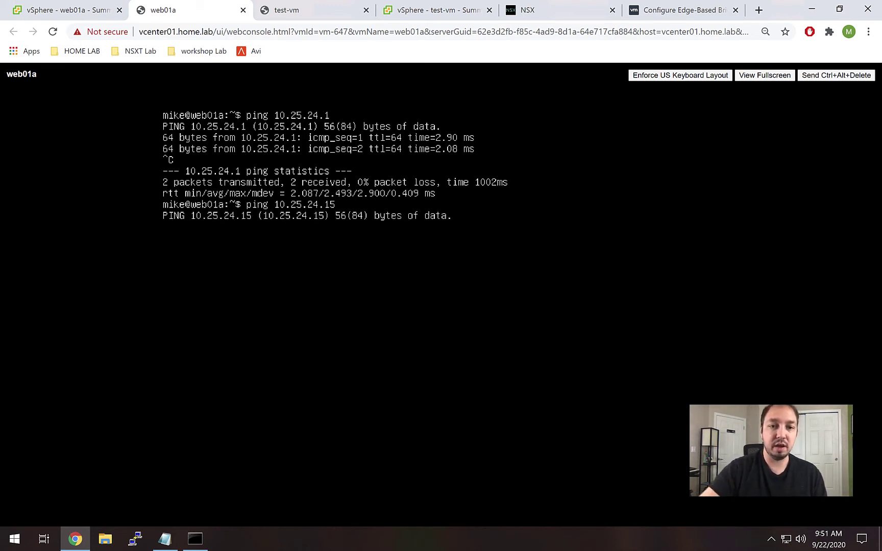
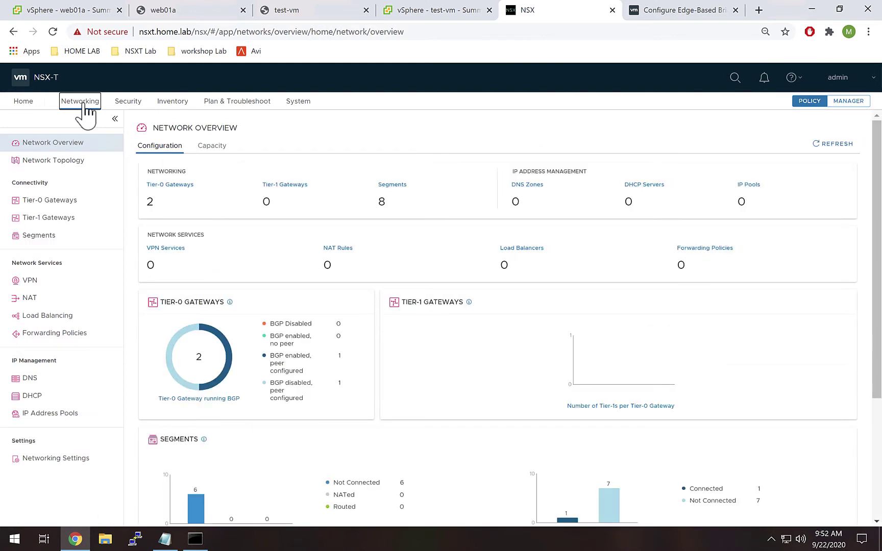
Start a new edge bridge profile named edge-bridge-prof on edge cluster edgecluster01.
left_click(58, 237)
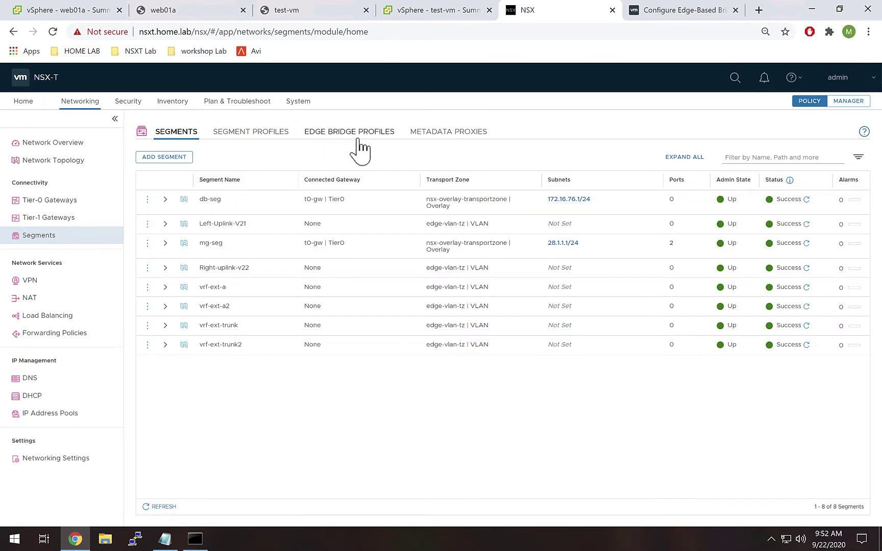
left_click(386, 134)
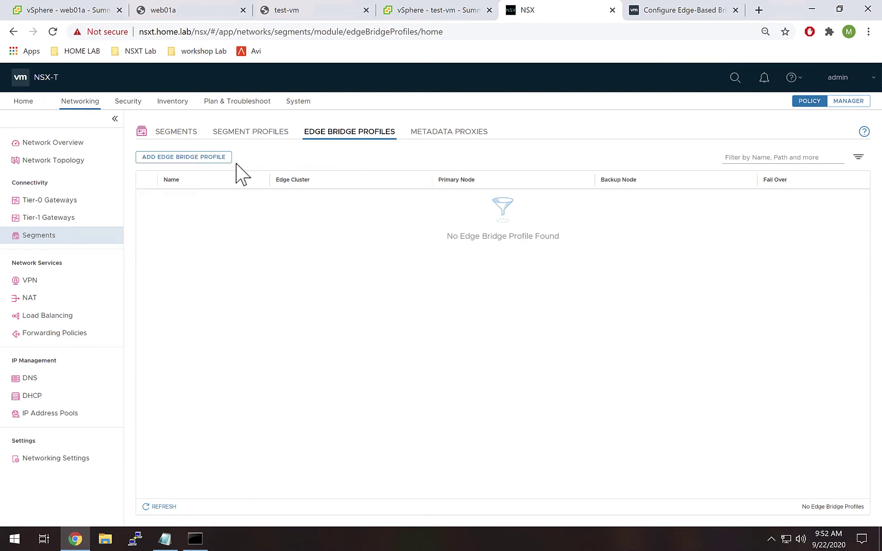
left_click(214, 158)
left_click(232, 200)
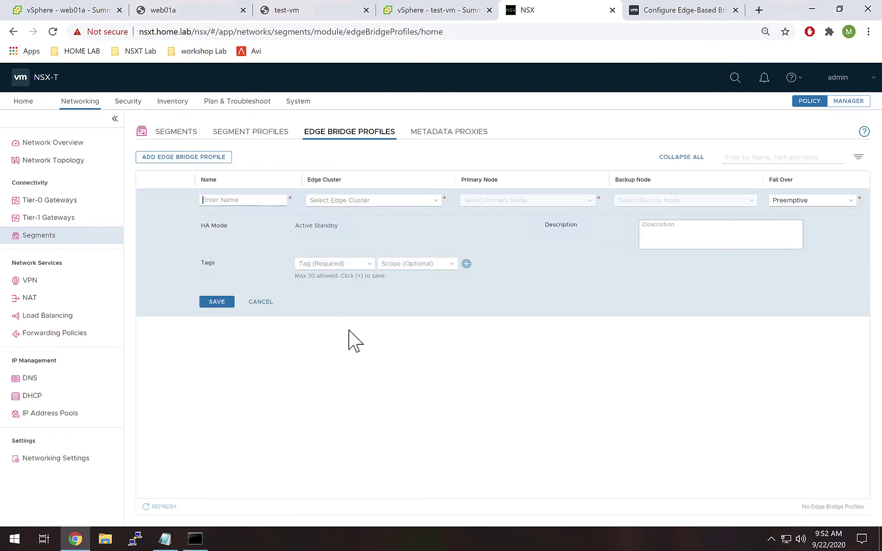
type("edge-")
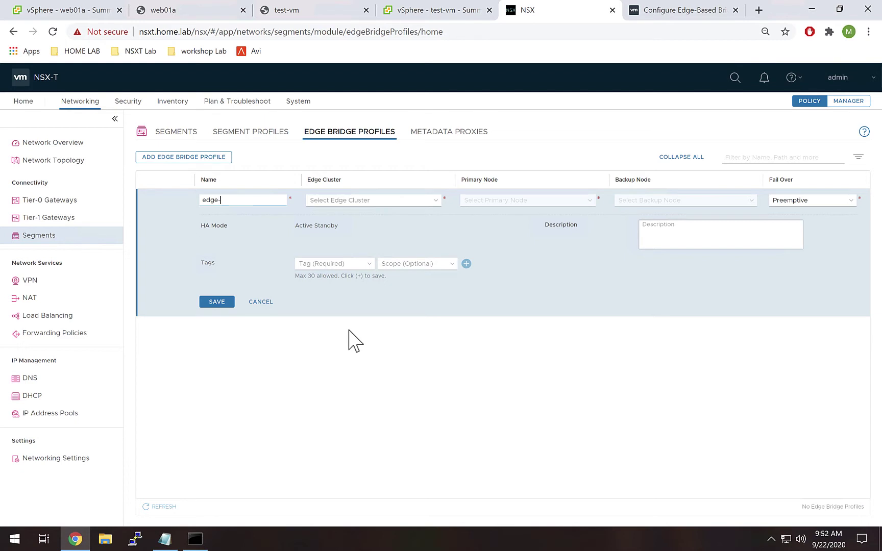
type("bridge-prof")
left_click(402, 203)
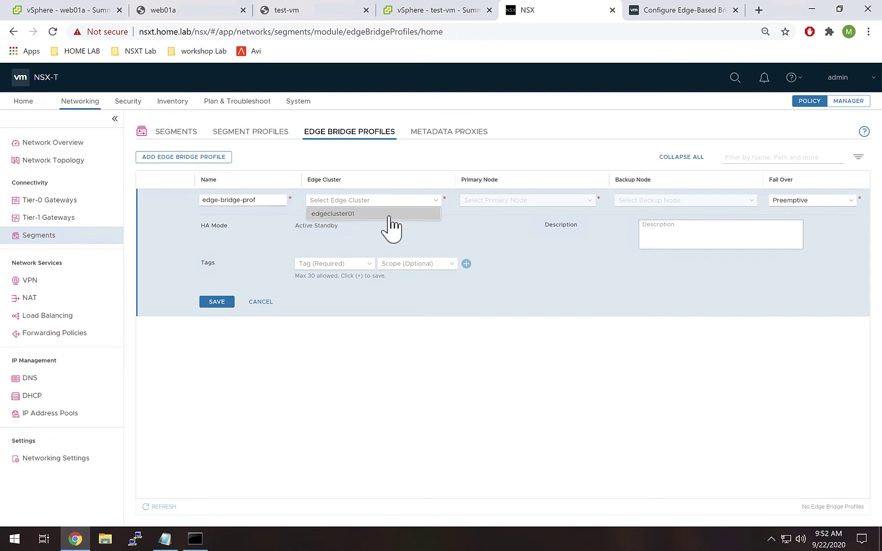
left_click(390, 225)
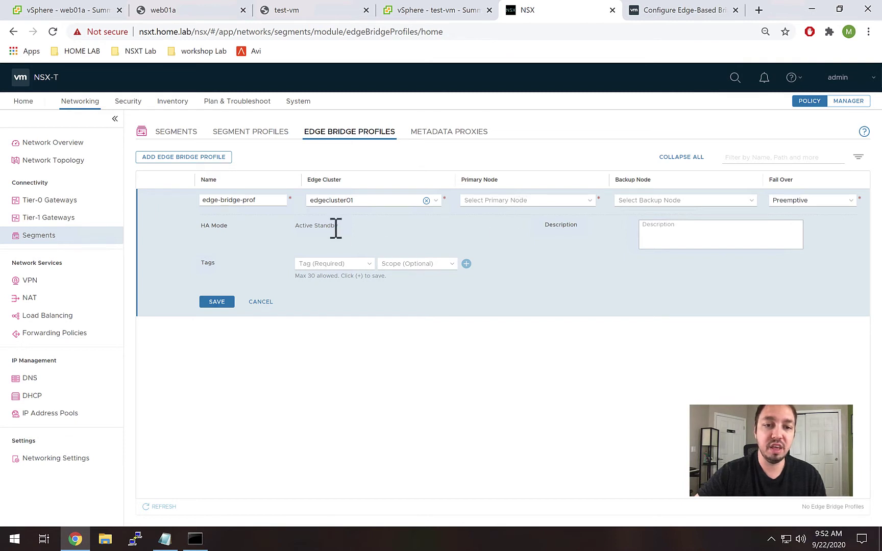
left_click_drag(332, 228, 305, 228)
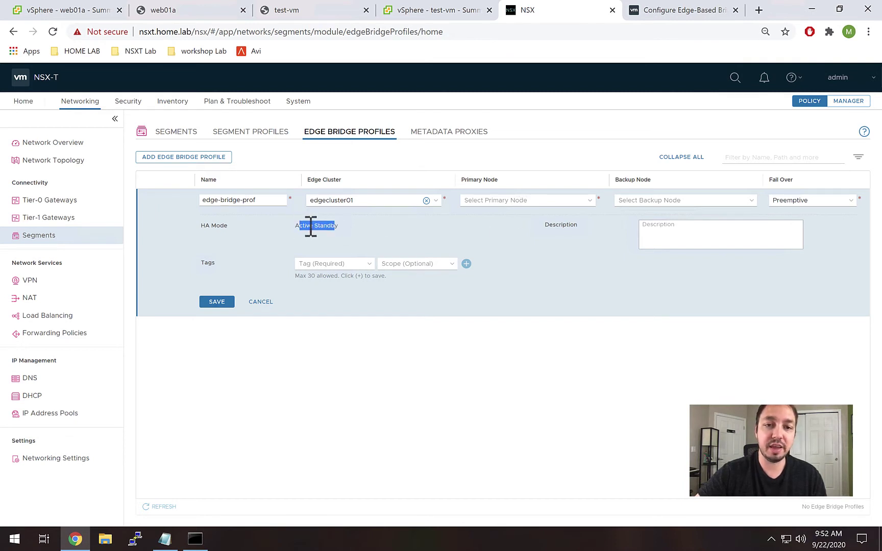
left_click(338, 232)
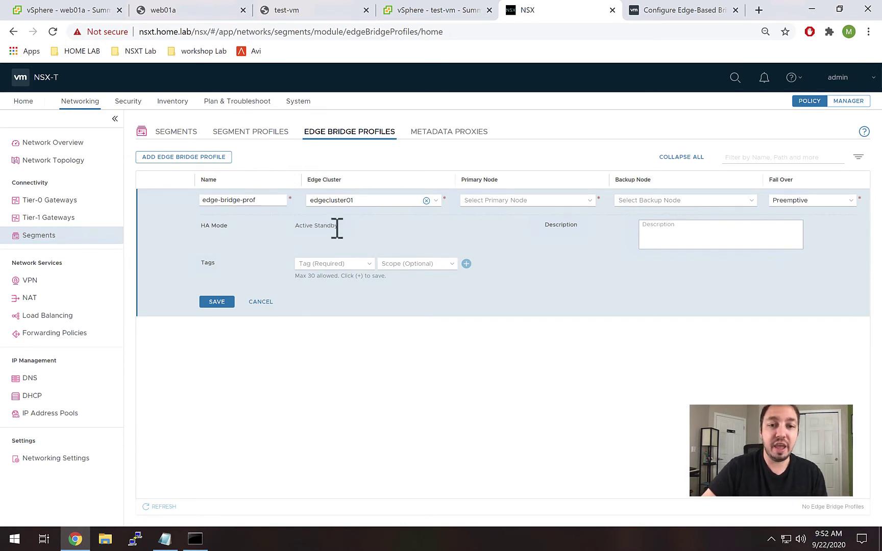
left_click_drag(337, 226, 308, 227)
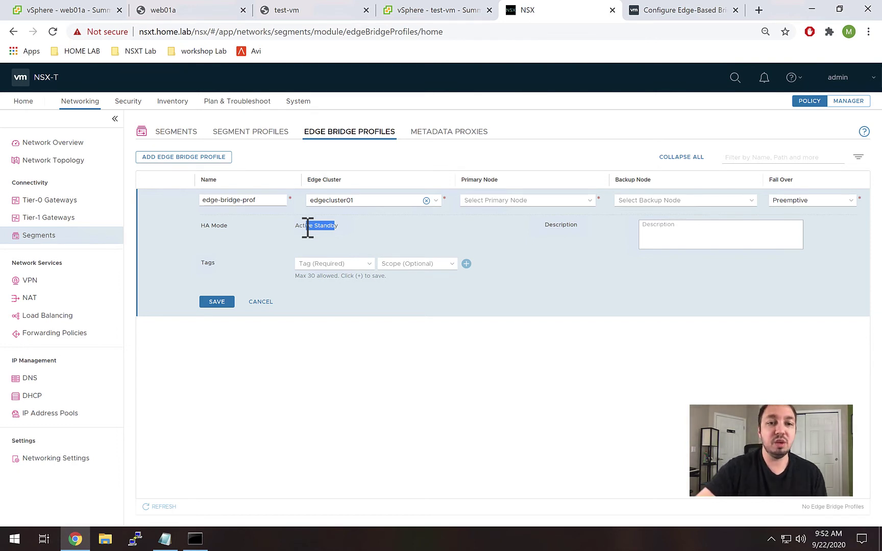
left_click_drag(301, 227, 335, 228)
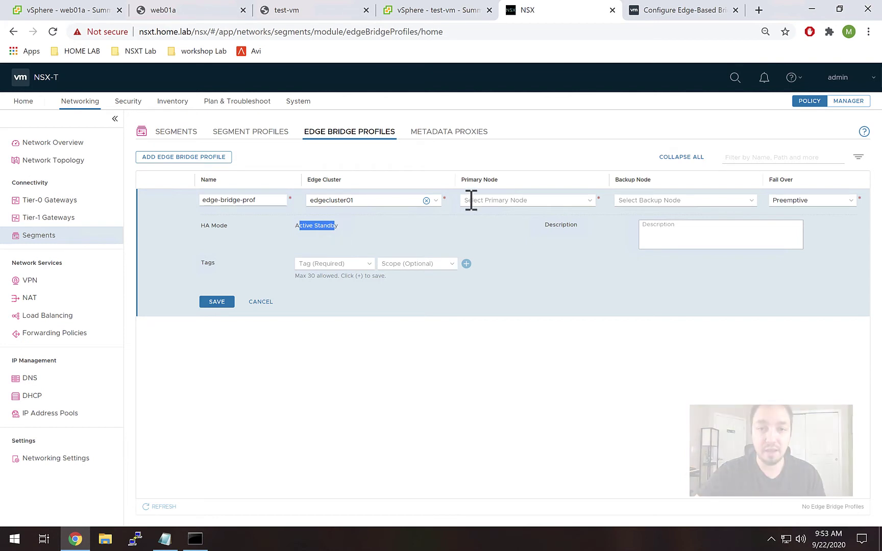
Set edge01 as the profile's primary node and edge02 as its backup node, then save the edge bridge profile.
left_click(514, 201)
left_click(505, 212)
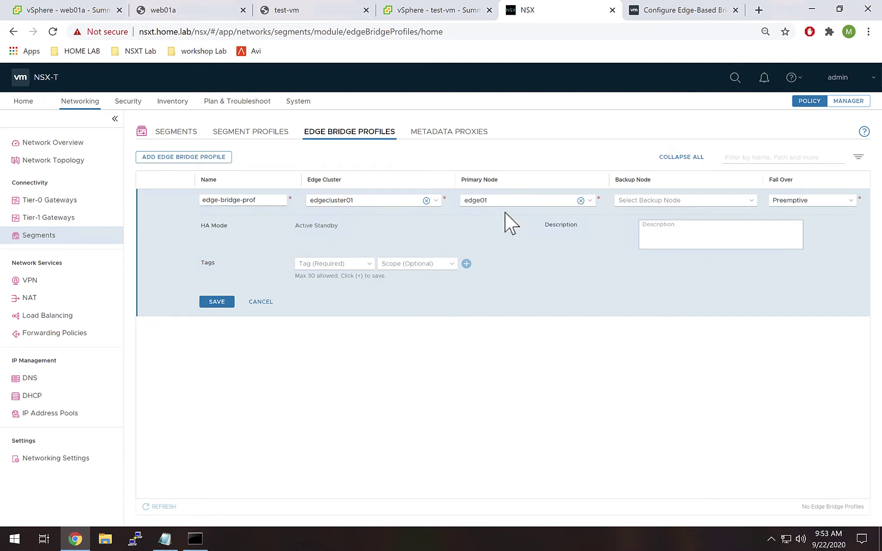
left_click(640, 200)
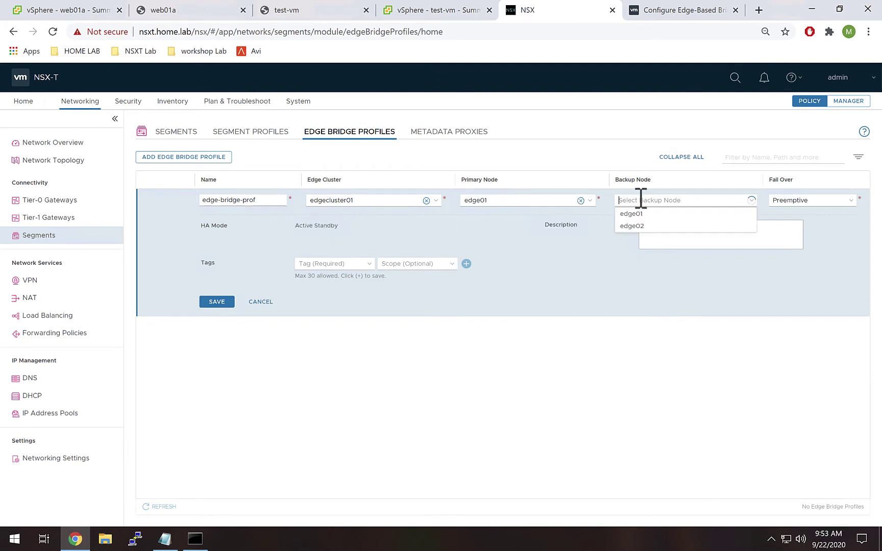
left_click(638, 230)
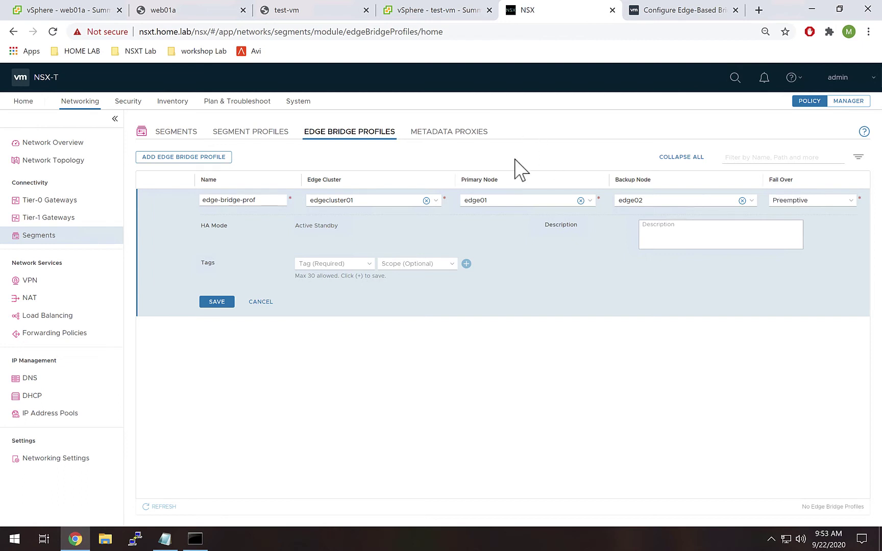
left_click(501, 187)
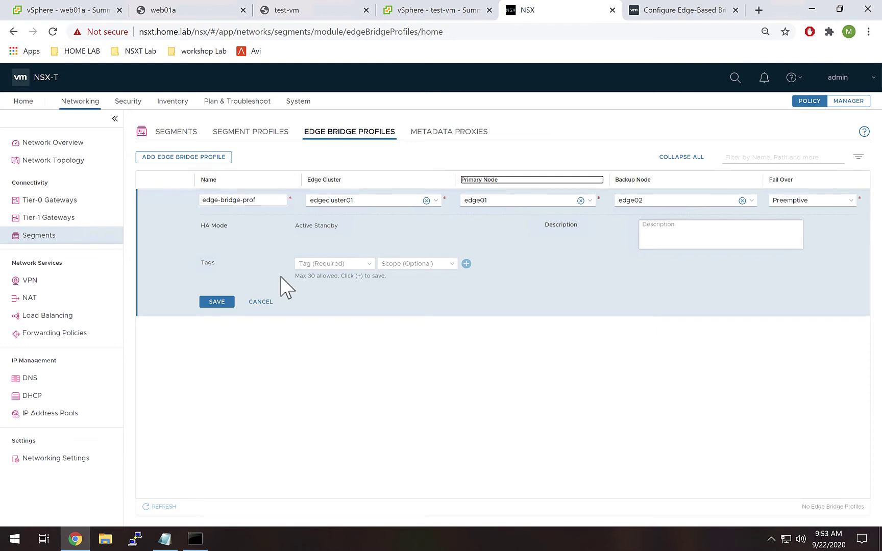
left_click(216, 302)
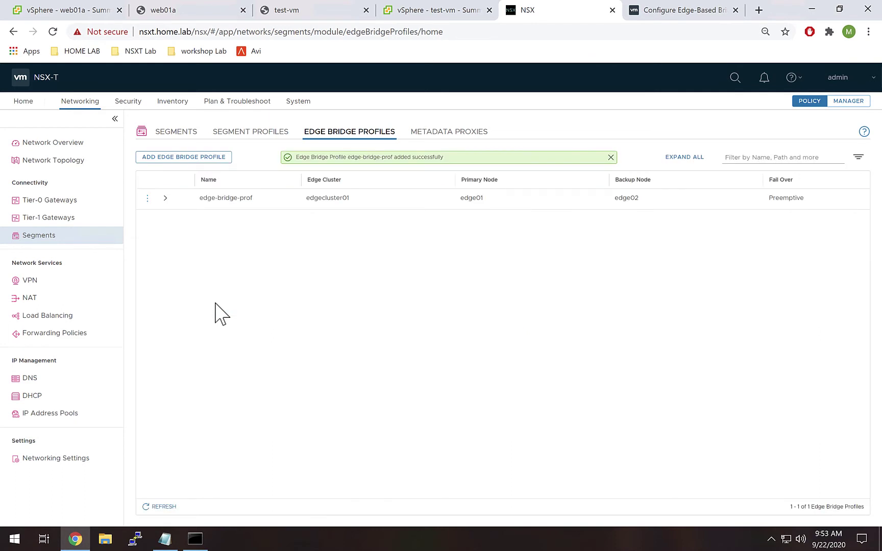
Start a new segment named test-l2-bridge-v24.
left_click(181, 133)
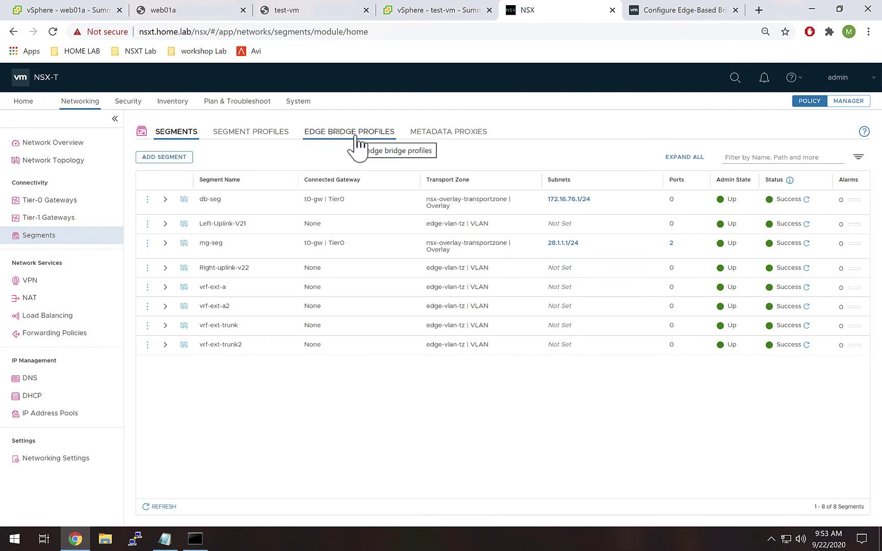
left_click(184, 160)
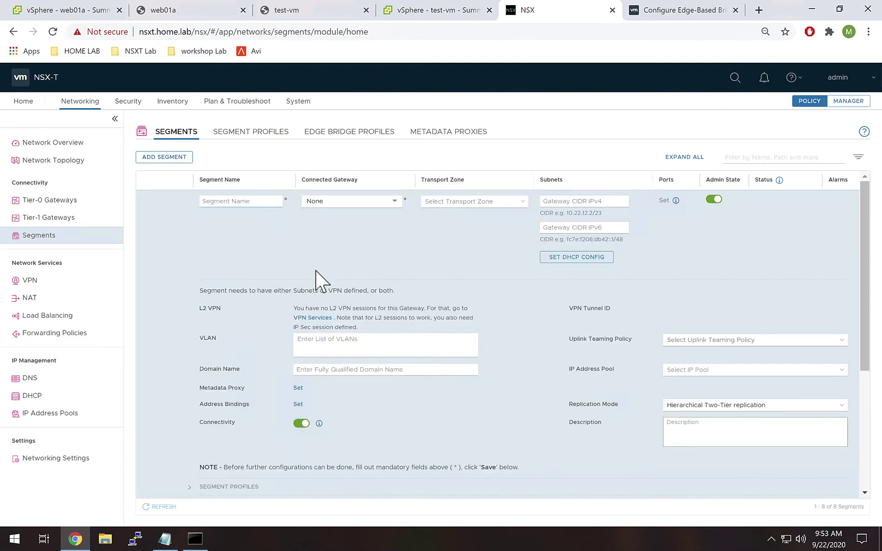
type("test-l2-b")
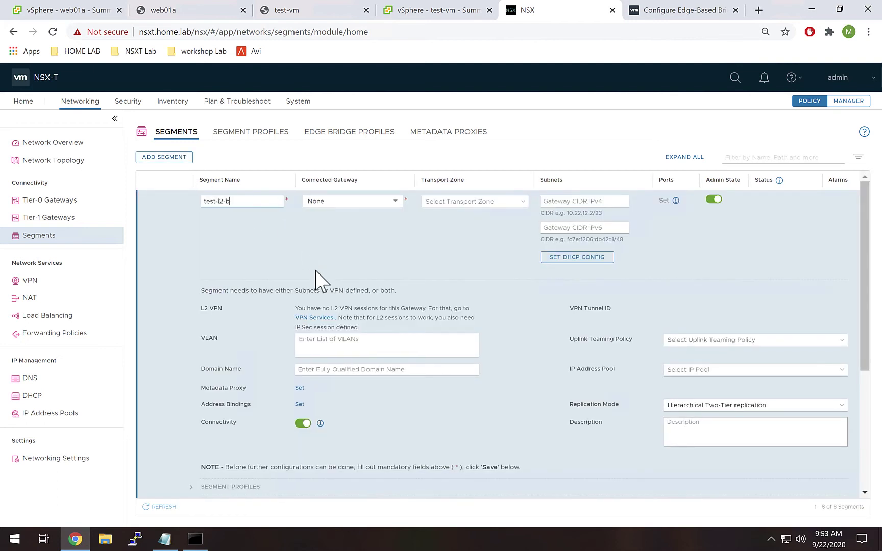
type("ridge-v24")
left_click_drag(249, 201, 262, 202)
left_click(261, 202)
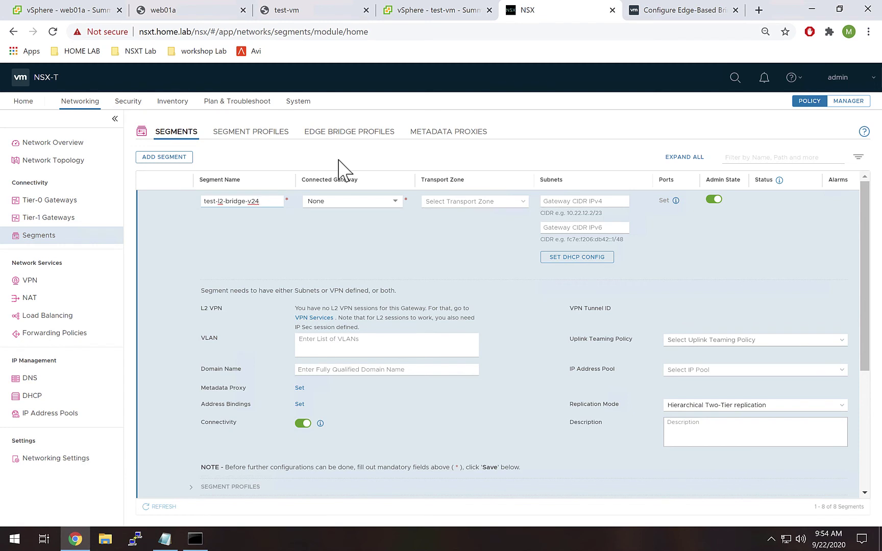
Assign the new segment to the nsx-overlay-transportzone transport zone and save it.
left_click(462, 201)
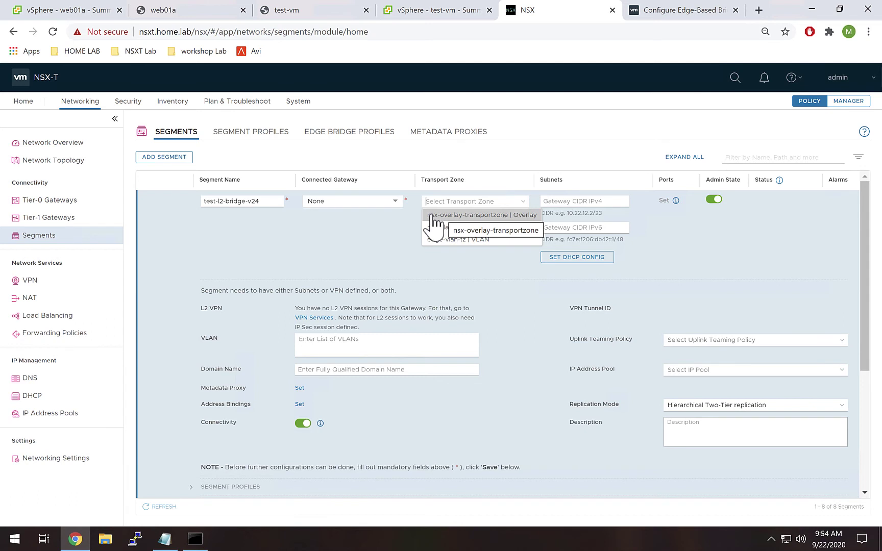
left_click(519, 215)
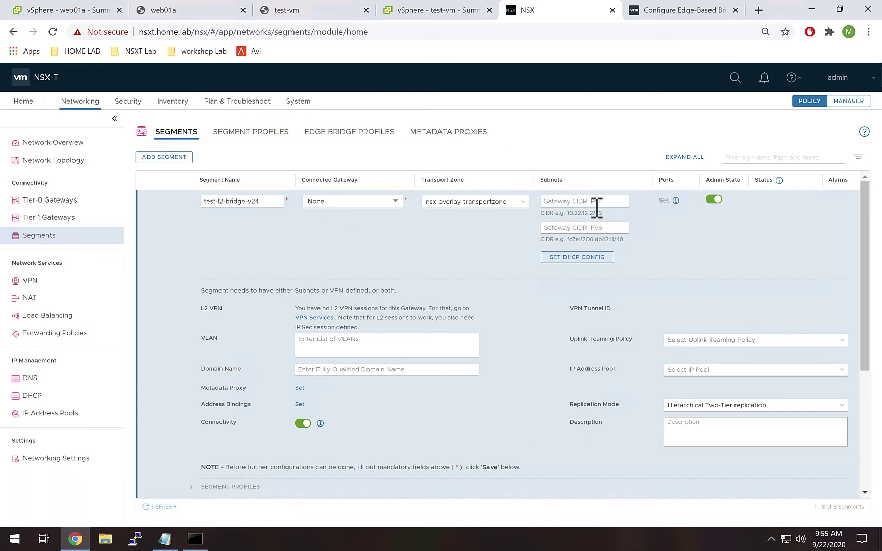
scroll(423, 255, "down", 1)
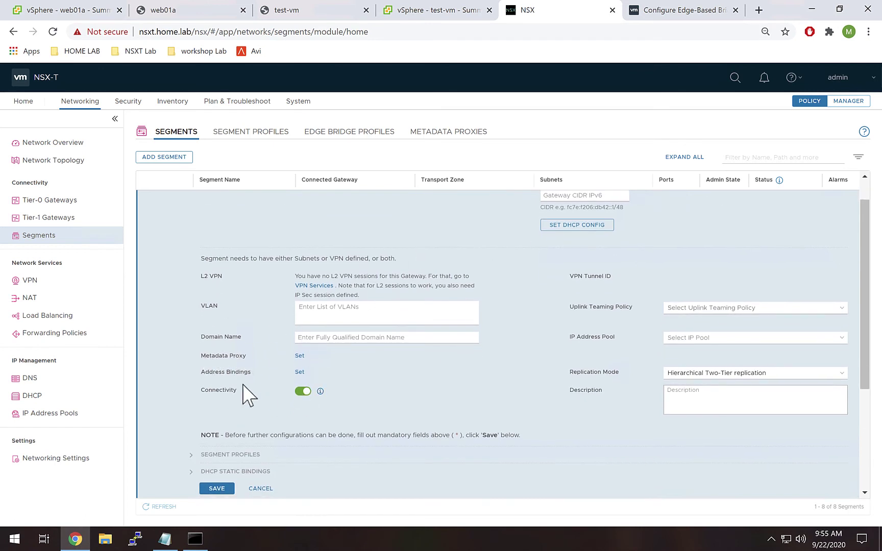
scroll(205, 357, "down", 1)
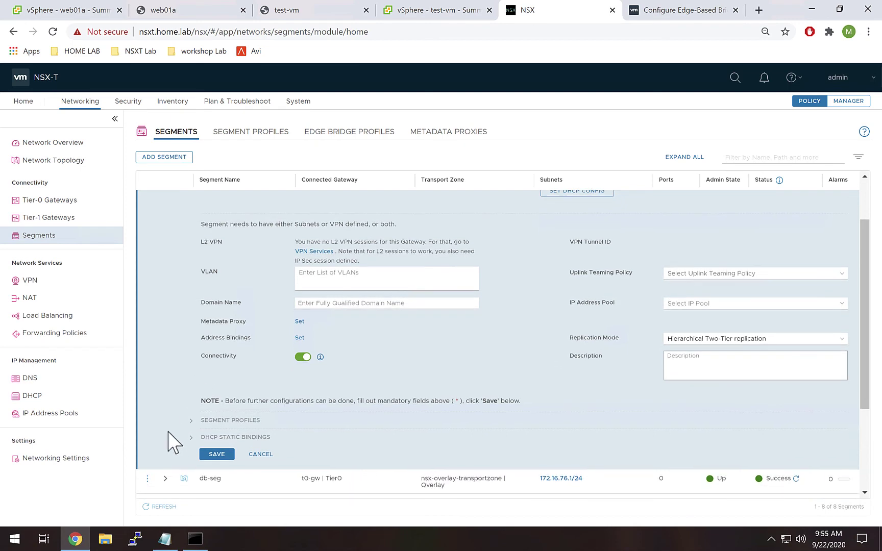
left_click(214, 455)
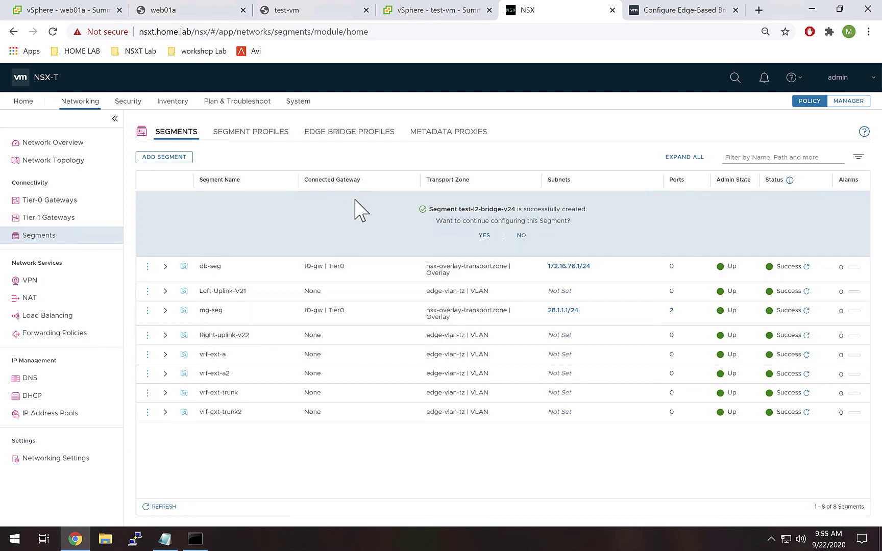
Continue configuring the segment and start an edge bridge using profile edge-bridge-prof and transport zone edge-vlan-tz.
left_click(485, 236)
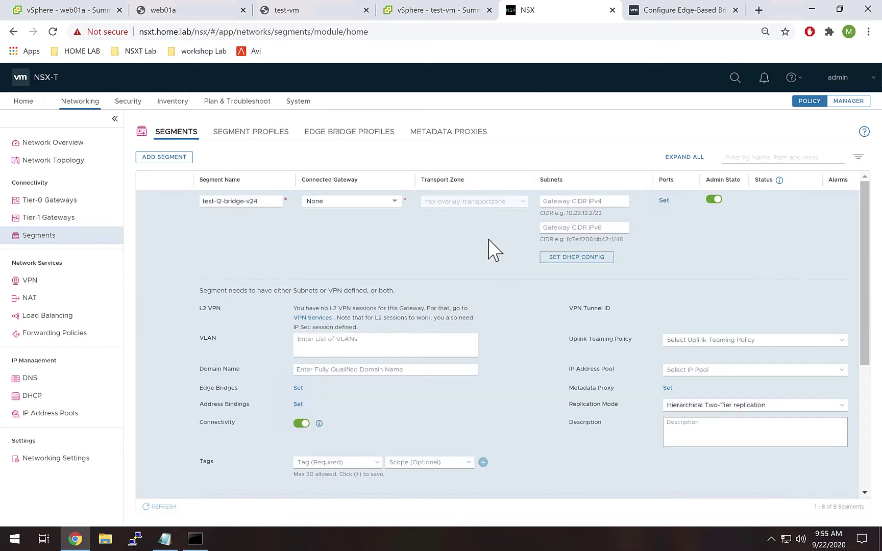
left_click_drag(200, 388, 240, 397)
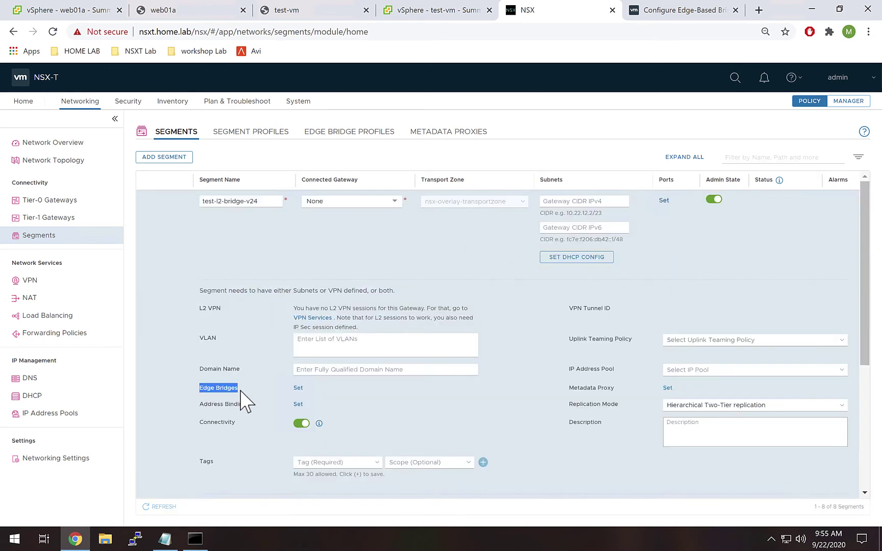
left_click(298, 388)
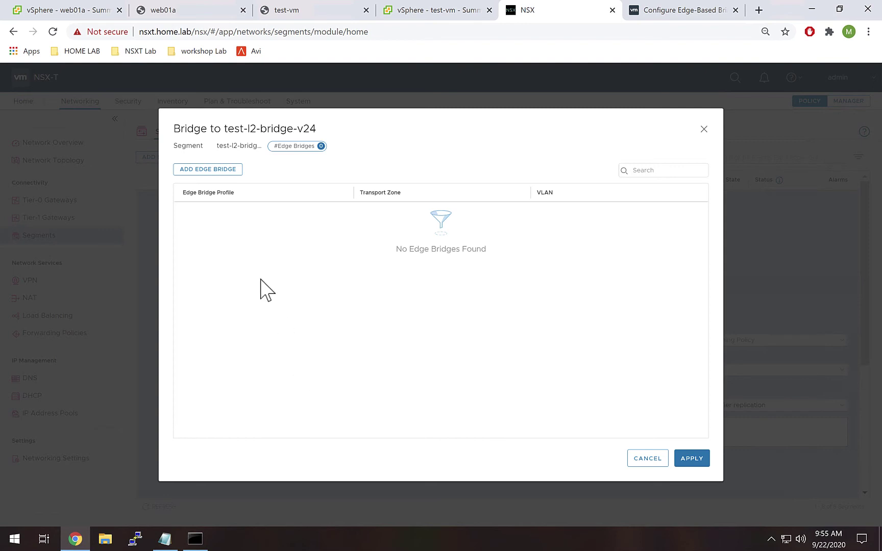
left_click(218, 171)
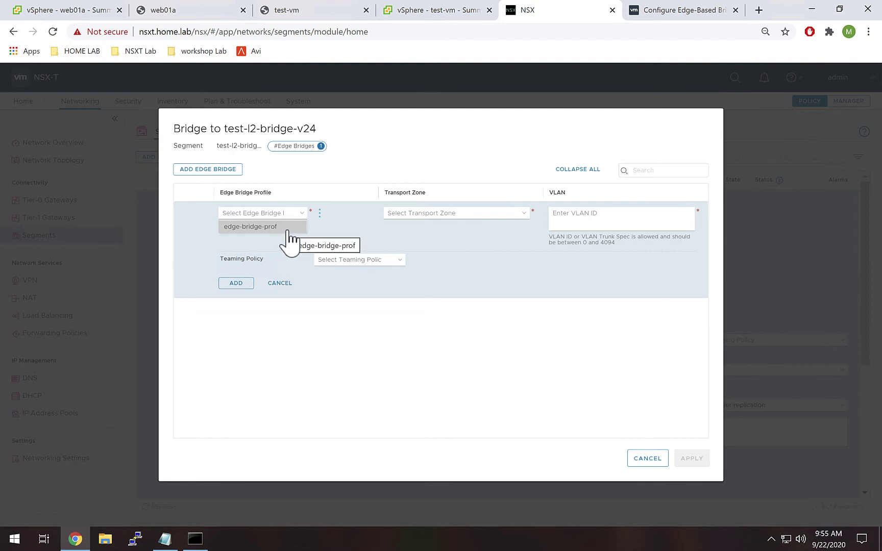
left_click(290, 240)
left_click(421, 213)
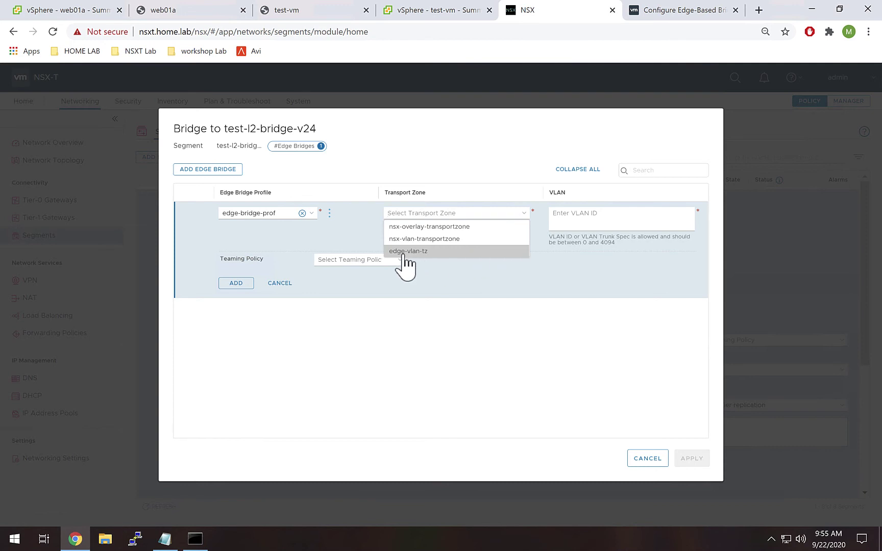
left_click(423, 258)
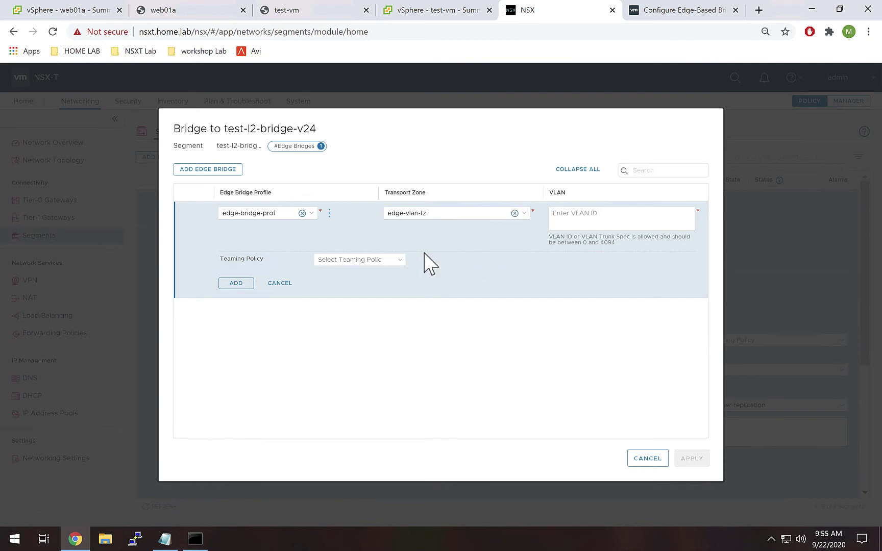
Set the edge bridge's VLAN ID to 24, add and apply the bridge, and save the segment.
left_click(565, 214)
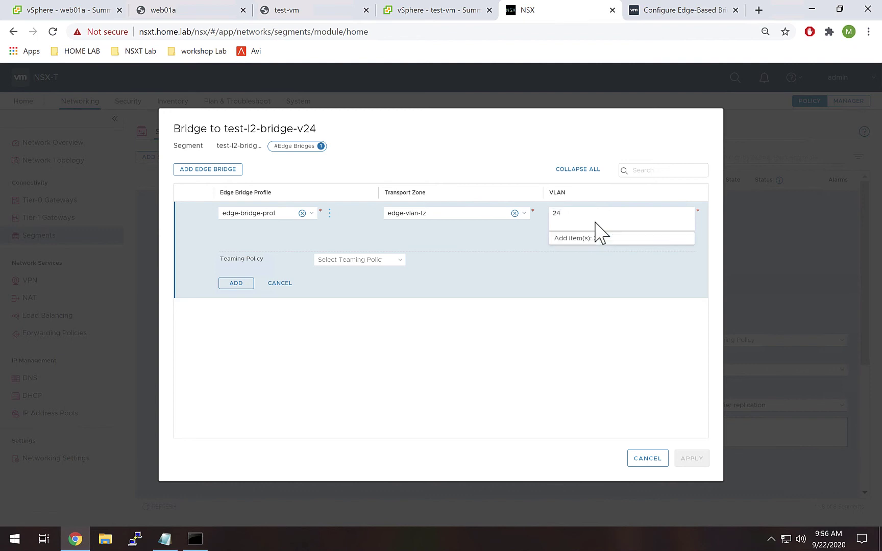
left_click(566, 238)
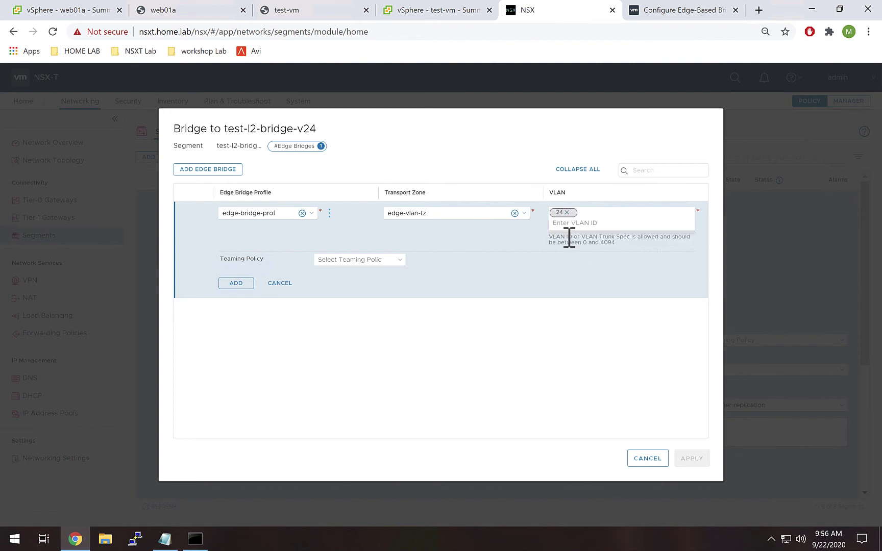
left_click(235, 283)
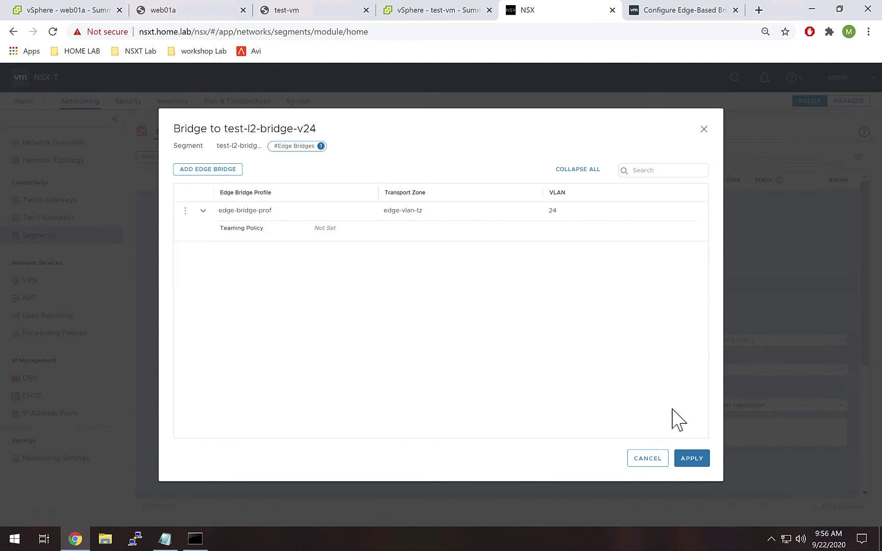
left_click(703, 457)
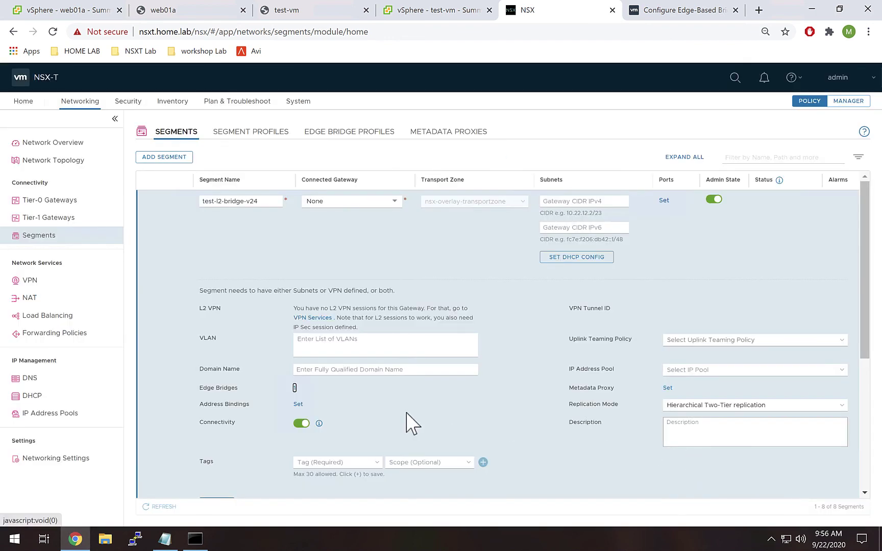
scroll(406, 416, "down", 1)
left_click(218, 426)
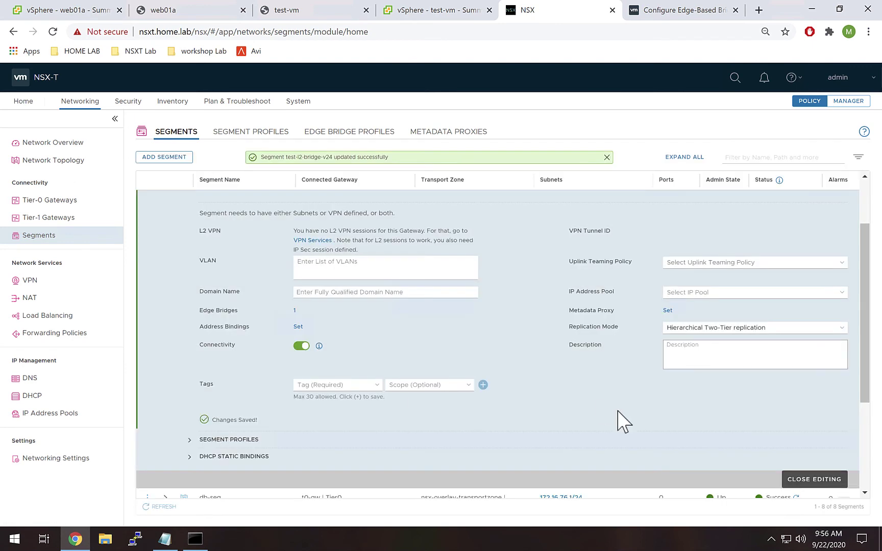
Finish editing segment test-l2-bridge-v24 and check the running ping in the web01a console.
left_click(787, 479)
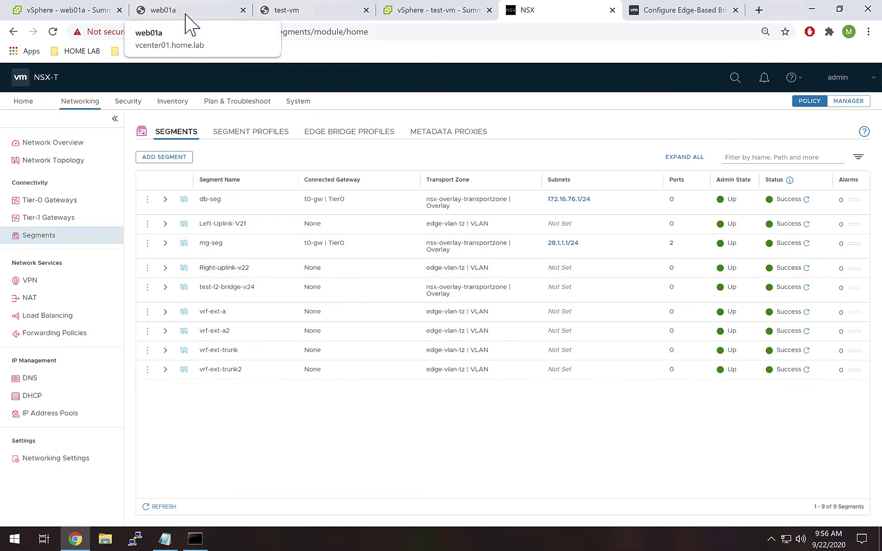
left_click(190, 25)
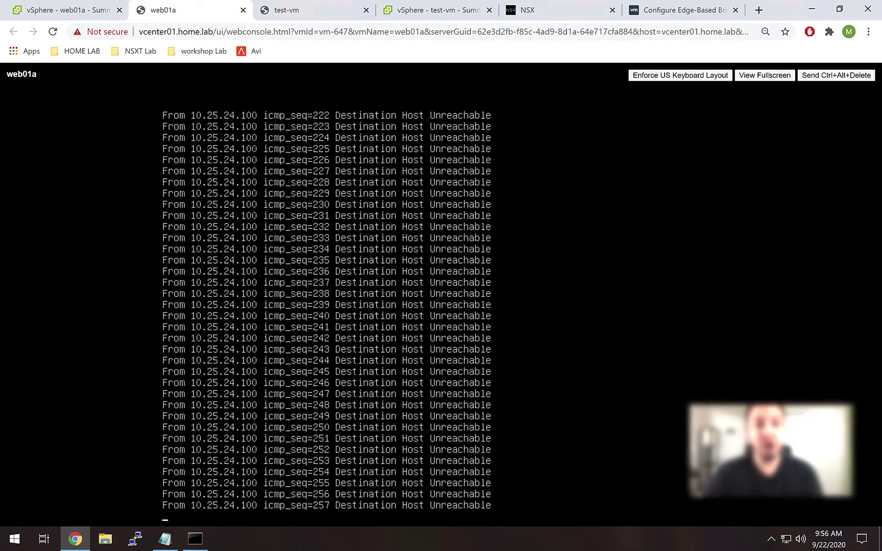
In the vSphere Client, edit test-vm's settings to connect Network adapter 1 to the test-l2-bridge-v24 network.
left_click(433, 10)
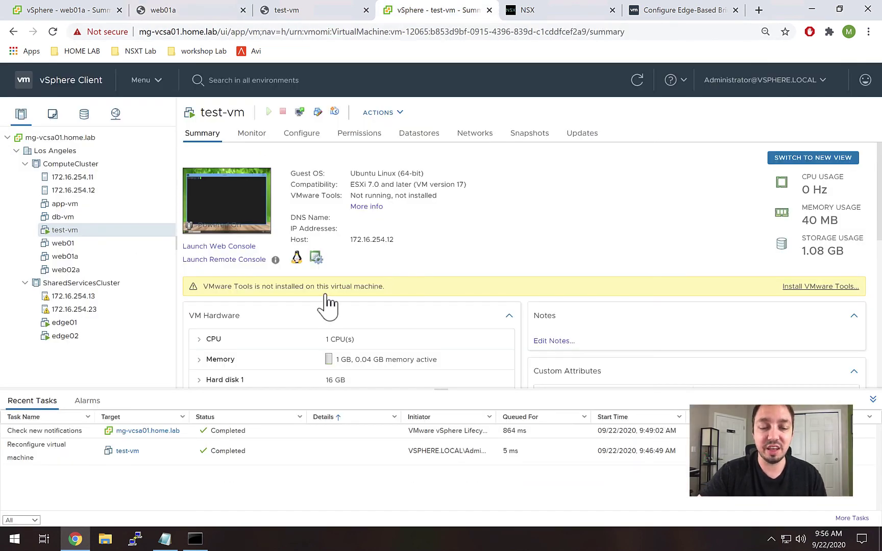
scroll(328, 301, "down", 1)
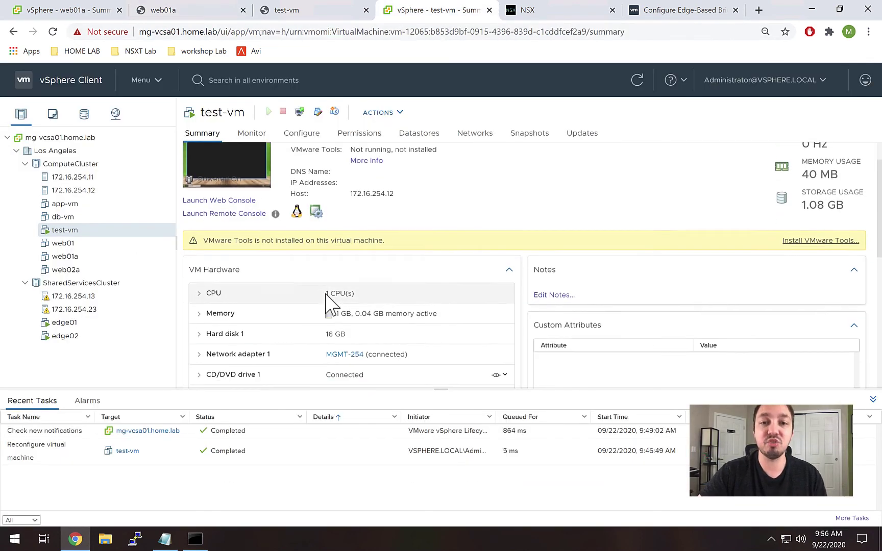
right_click(128, 230)
left_click(174, 366)
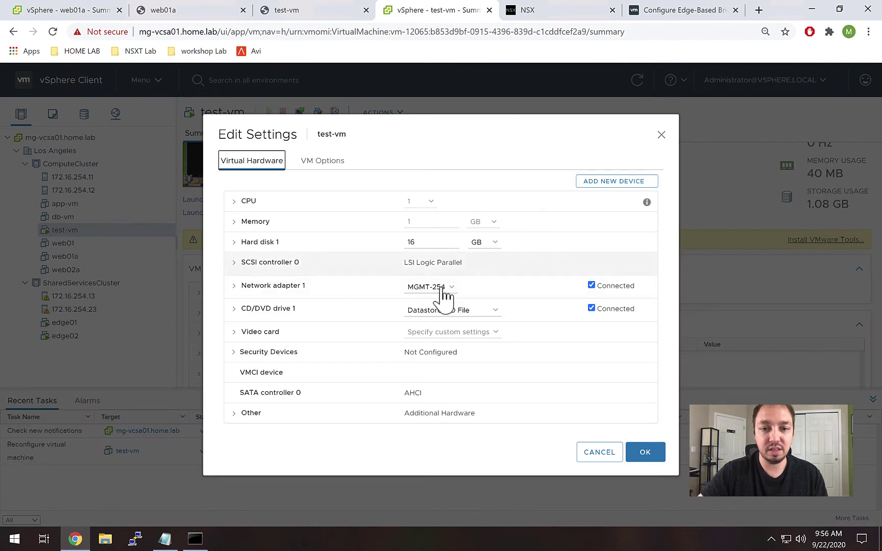
left_click(442, 288)
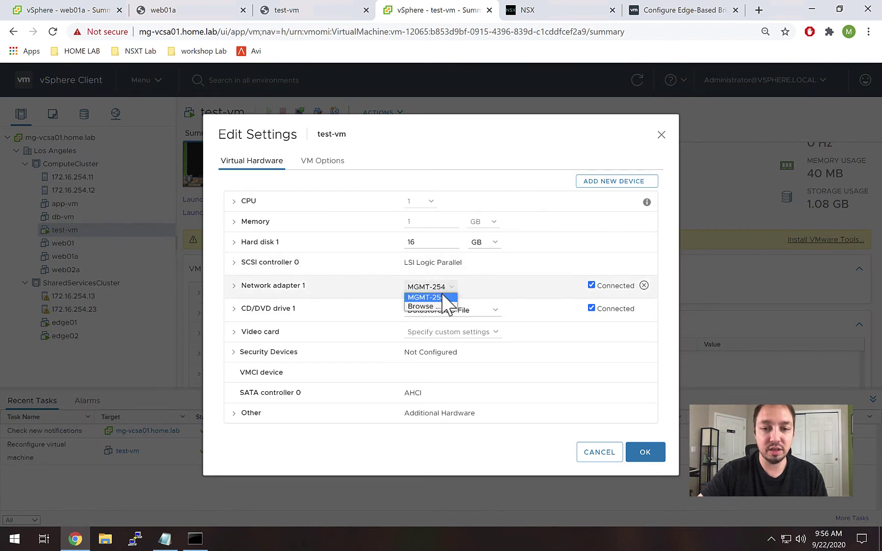
left_click(439, 306)
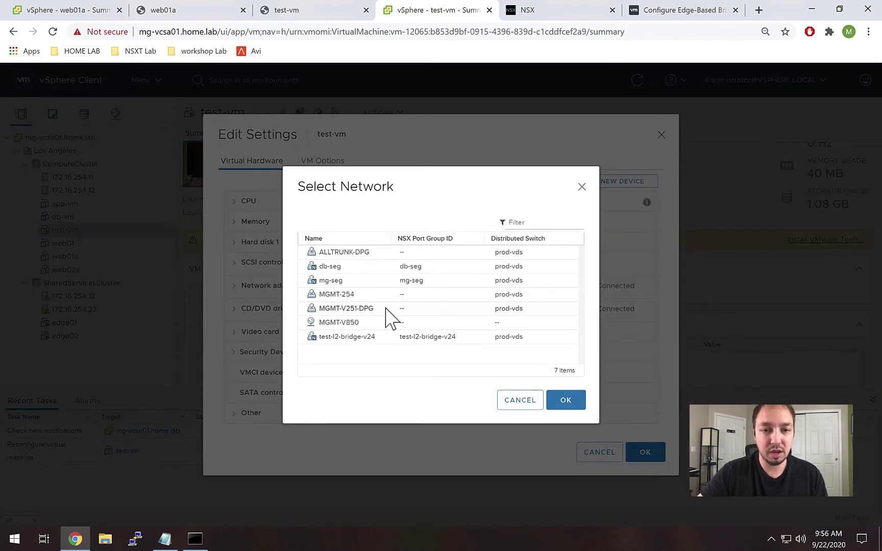
left_click(331, 339)
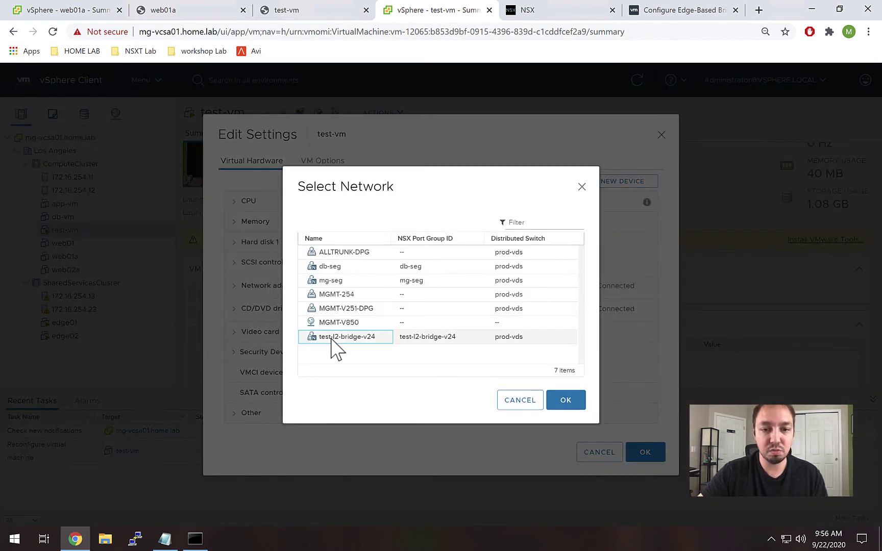
left_click(567, 404)
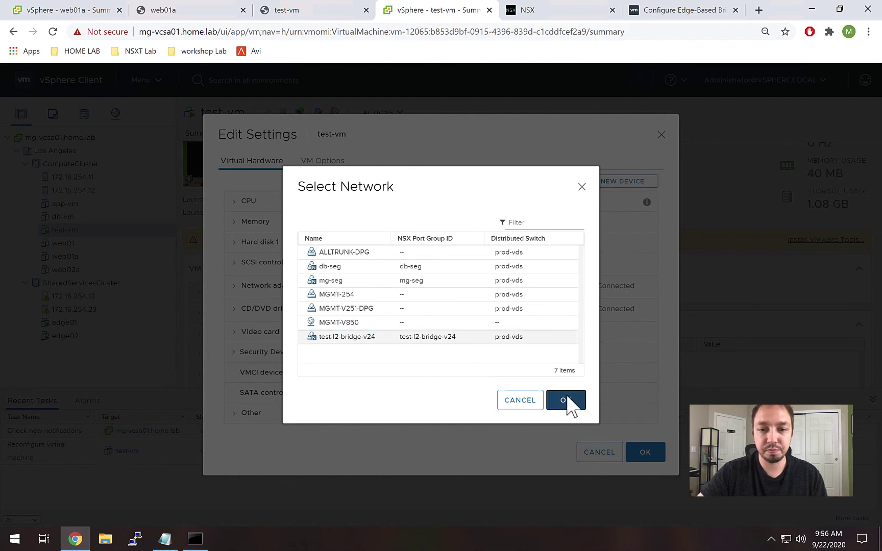
left_click(645, 454)
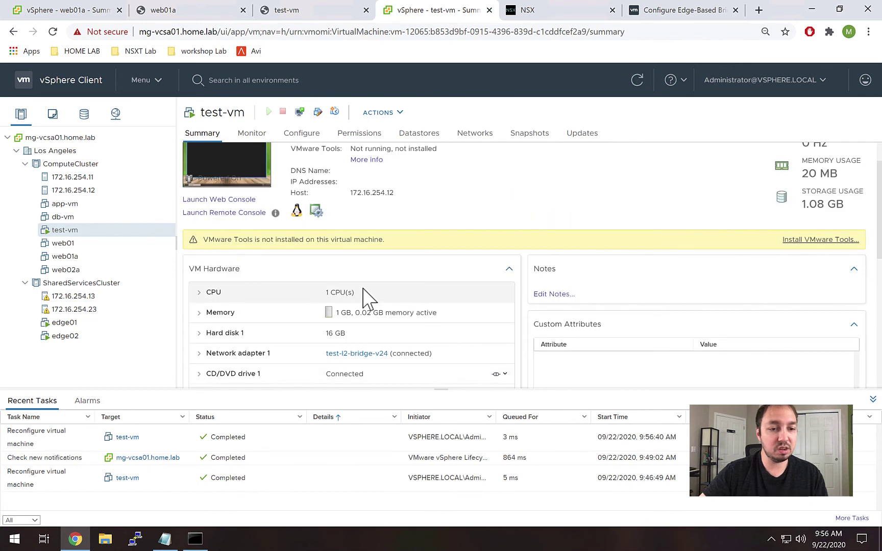
scroll(367, 260, "up", 1)
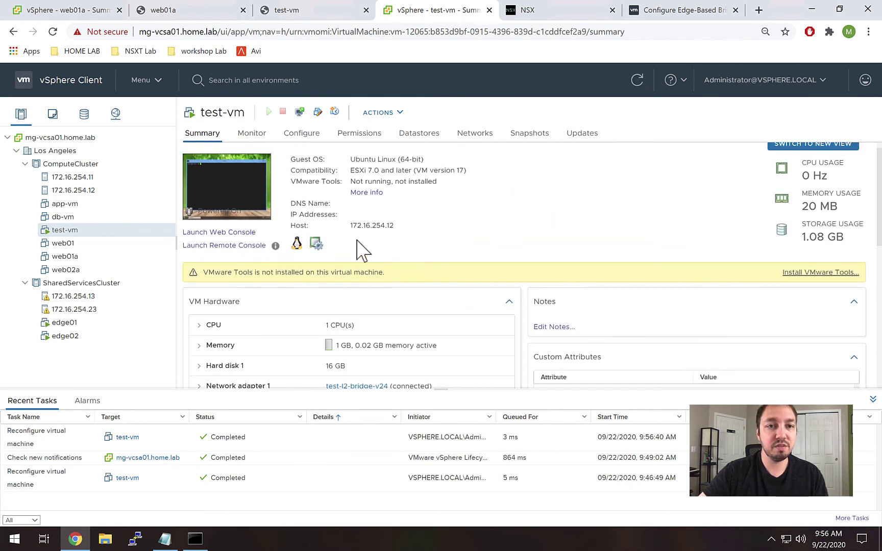
Check the ping in the web01a console and run ip a in test-vm's terminal to inspect its ens160 address.
left_click(202, 15)
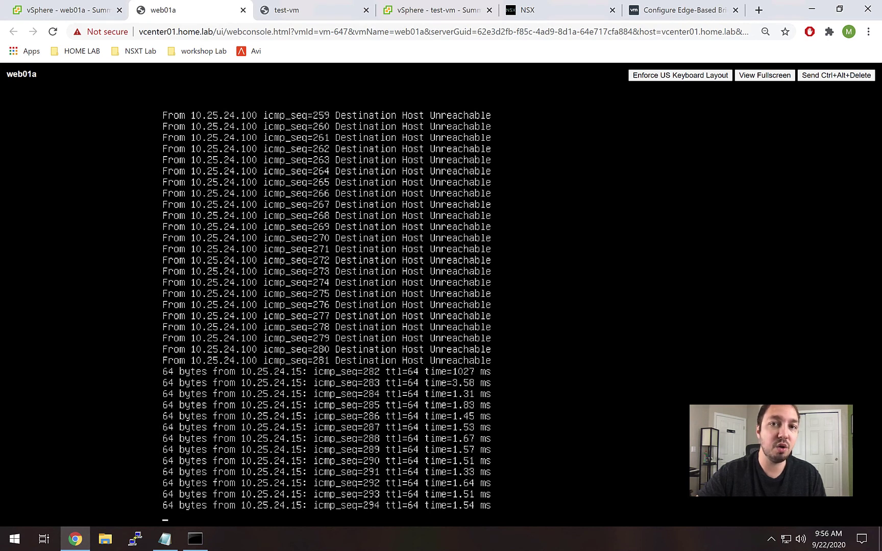
left_click(302, 11)
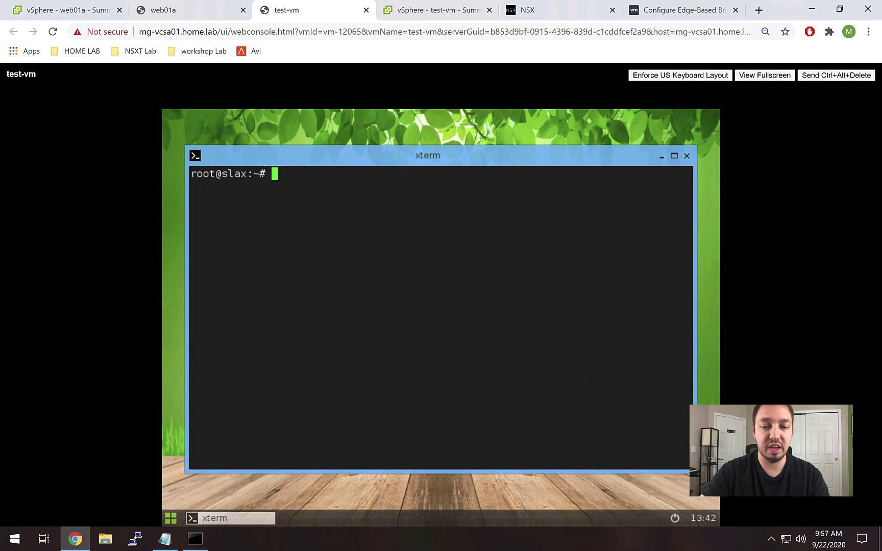
type("ip a")
key("Return")
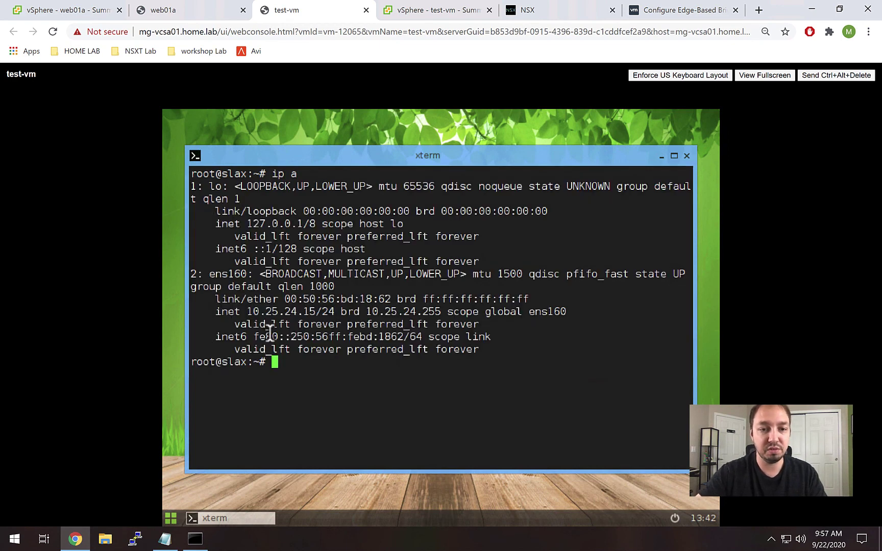
left_click_drag(247, 312, 313, 312)
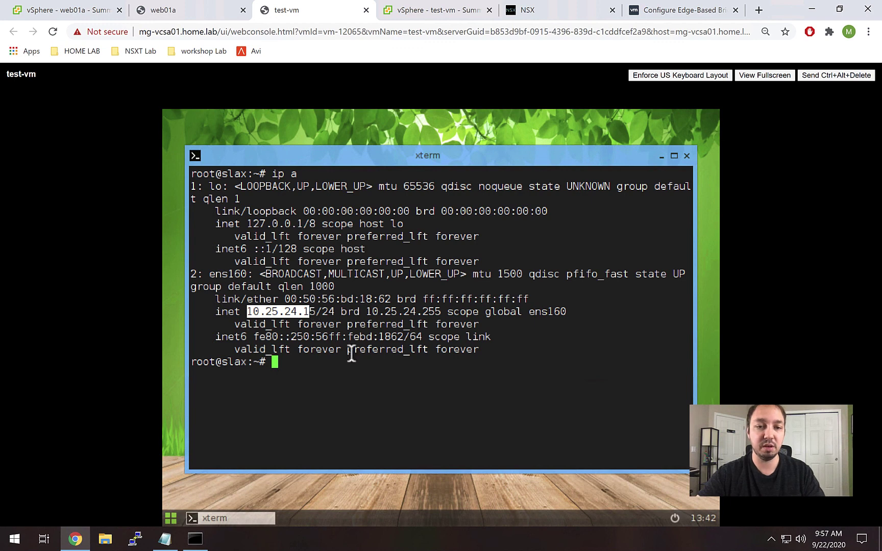
Ping 10.25.24.1 from test-vm's terminal, stop the ping and clear the screen.
left_click(400, 377)
type("[")
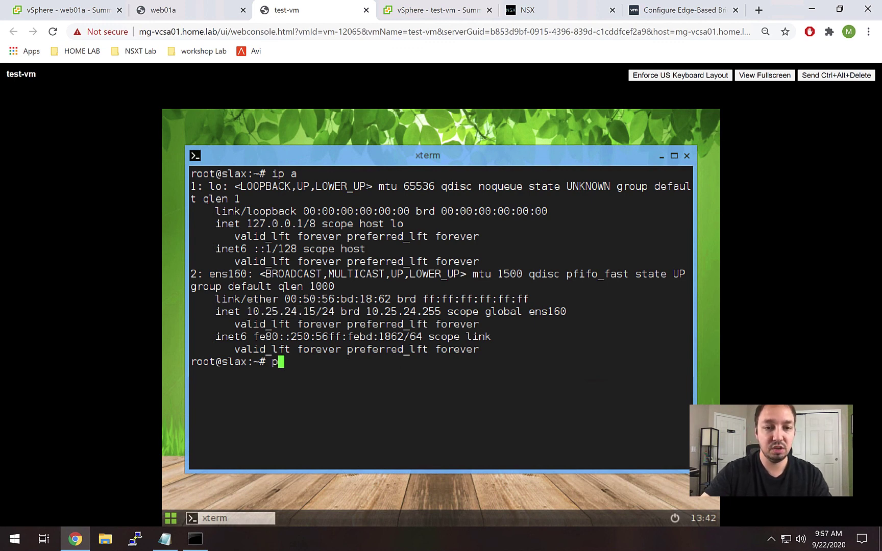
type("ing 10.25.24.1")
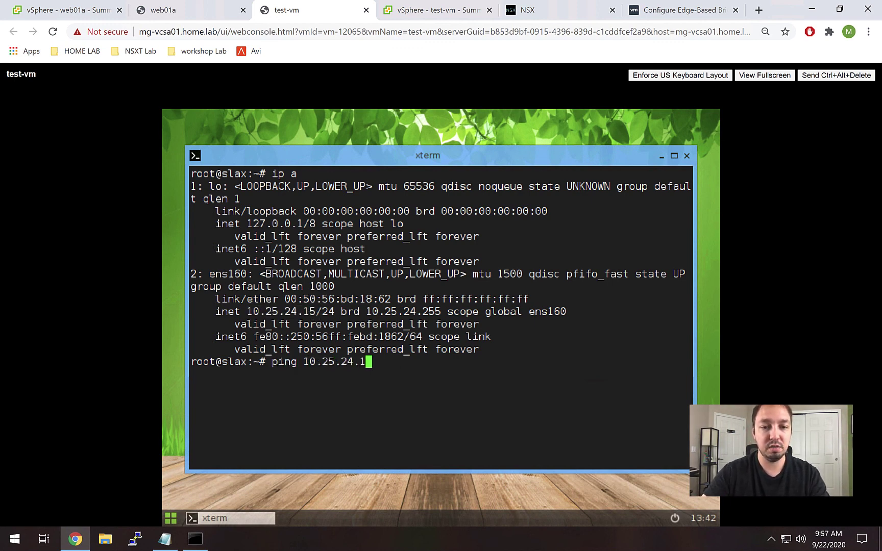
key("Return")
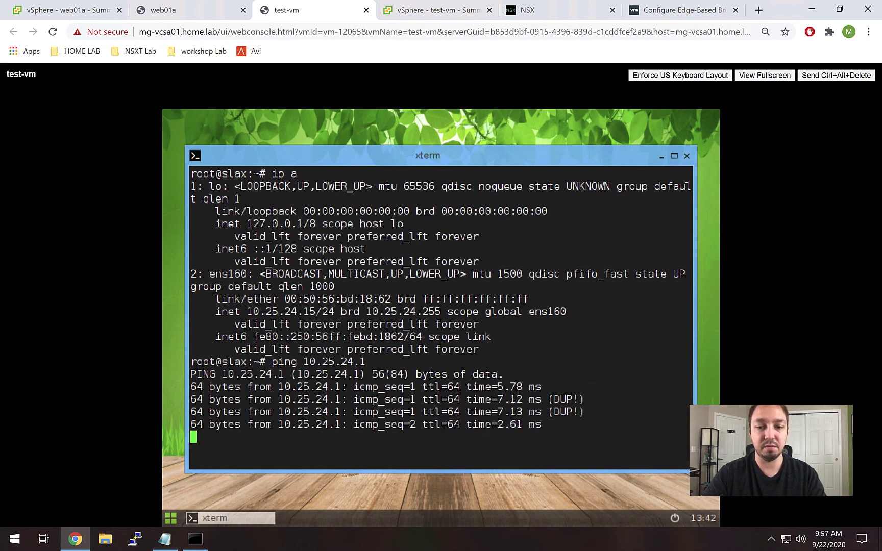
key("ctrl+c")
key("ctrl+l")
Ping web01a at 10.25.24.100 from test-vm's terminal and stop the ping.
type("ping 10")
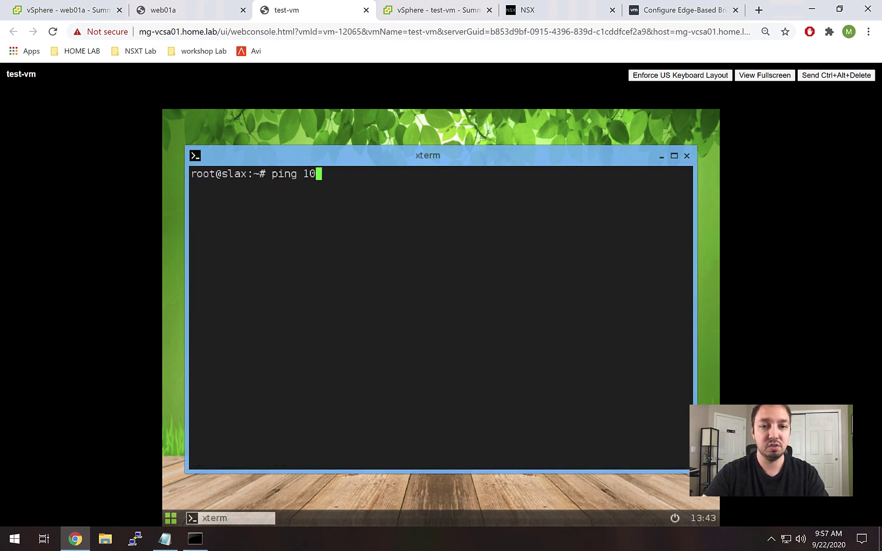
type(".25.24.100")
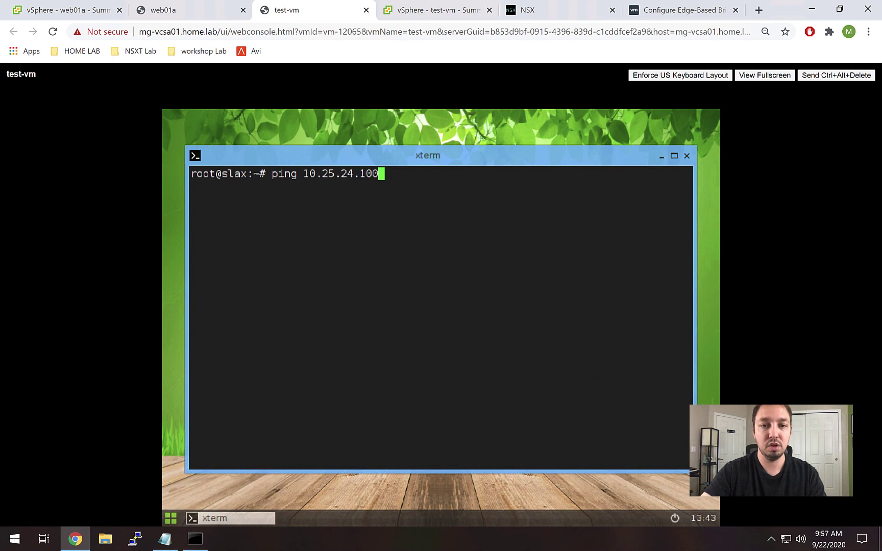
key("Return")
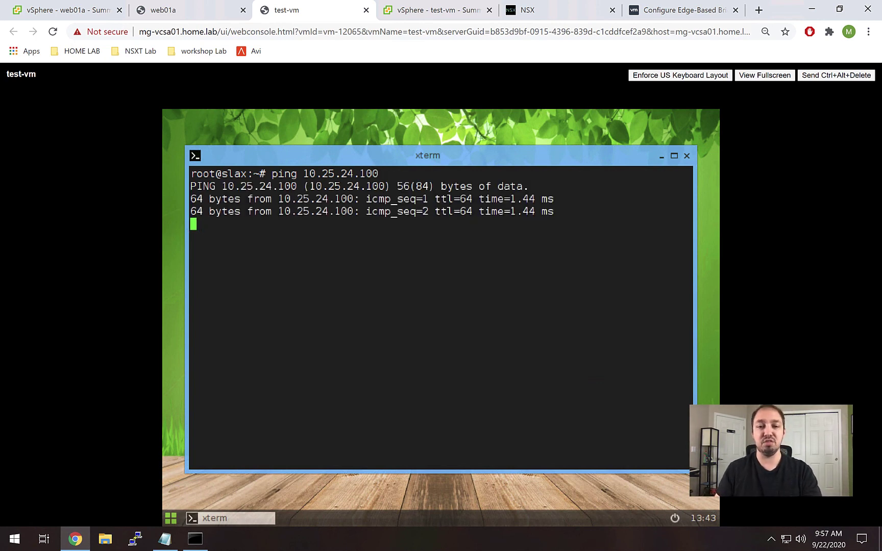
key("ctrl+c")
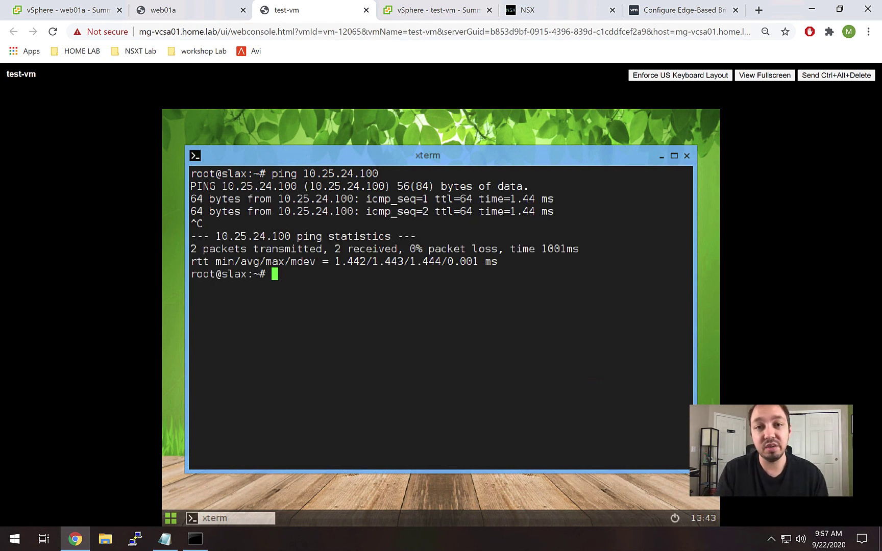